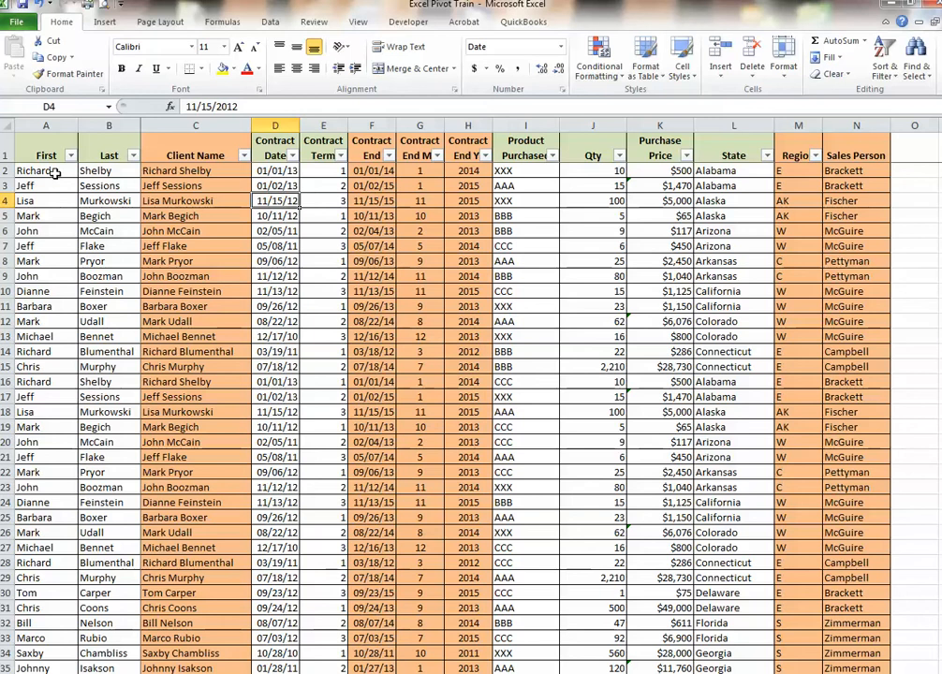
# Examine the formulas behind the Client Name, Contract End, Region and Sales Person columns in row 4
pyautogui.click(175, 196)
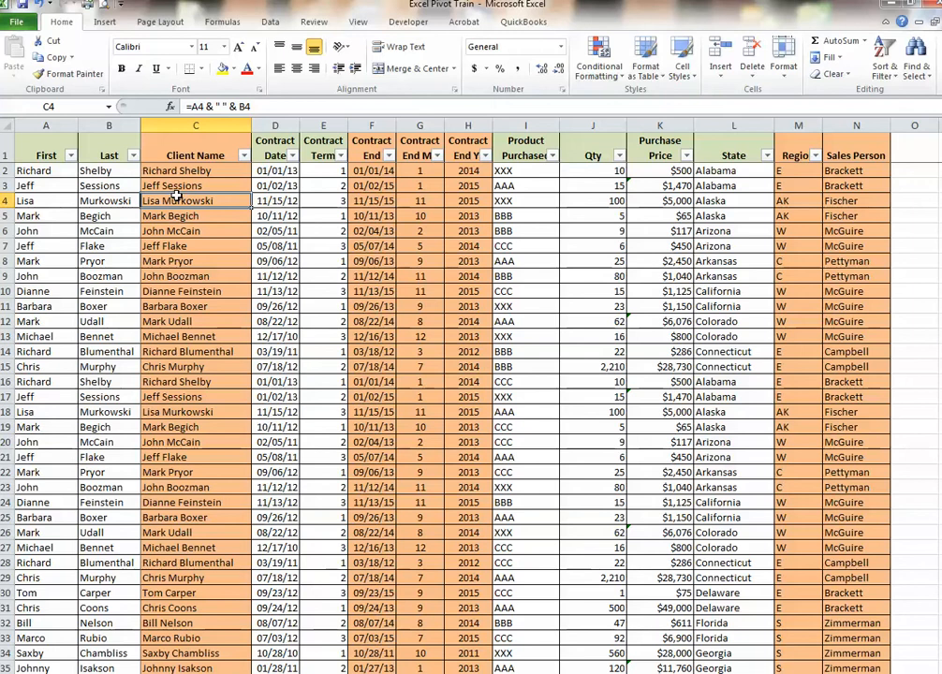
pyautogui.click(368, 201)
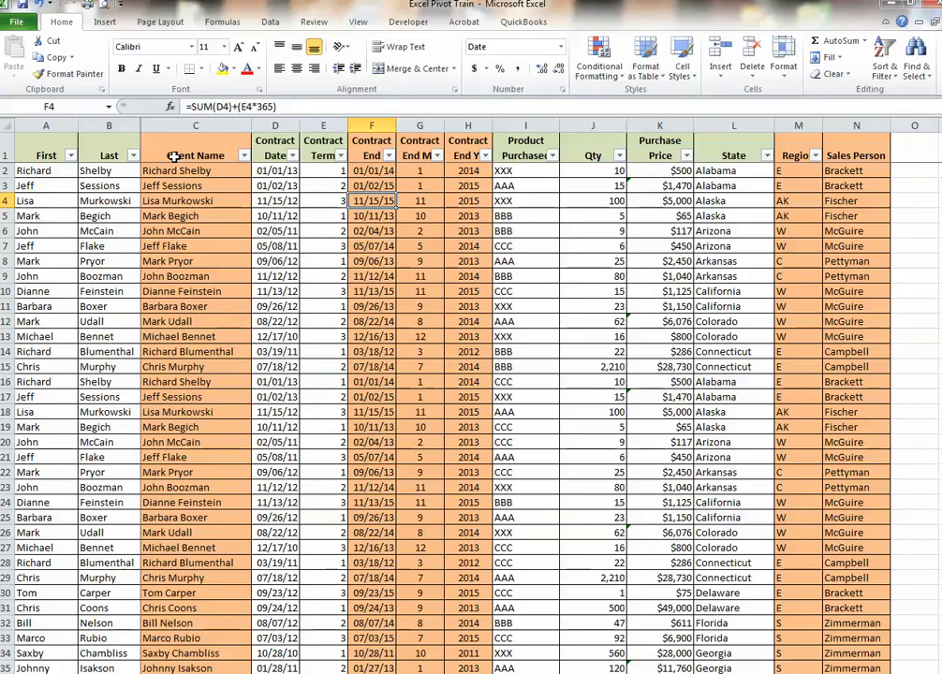
pyautogui.click(783, 204)
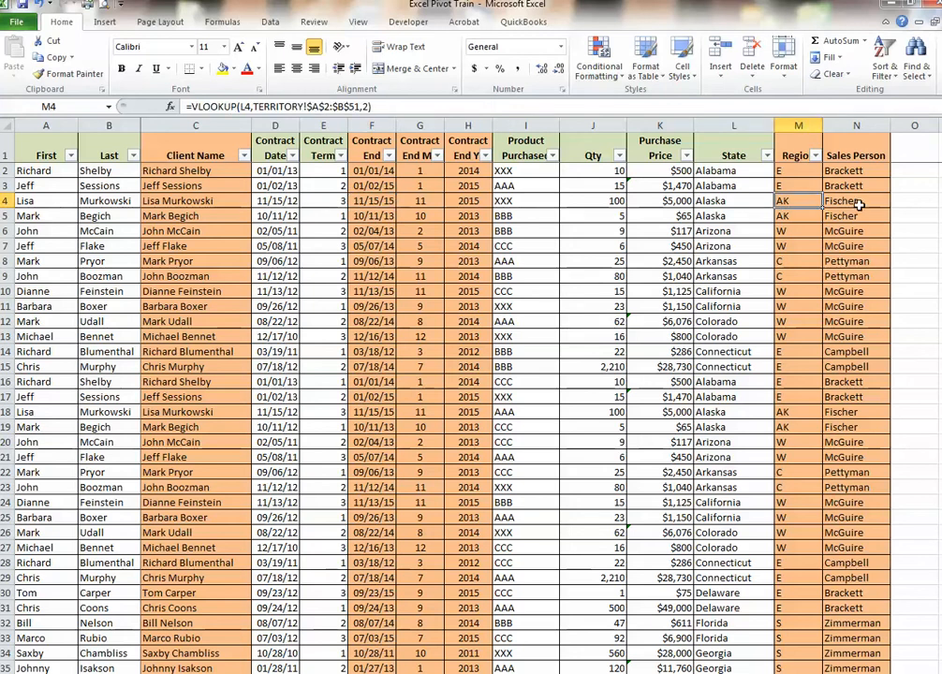
pyautogui.click(859, 204)
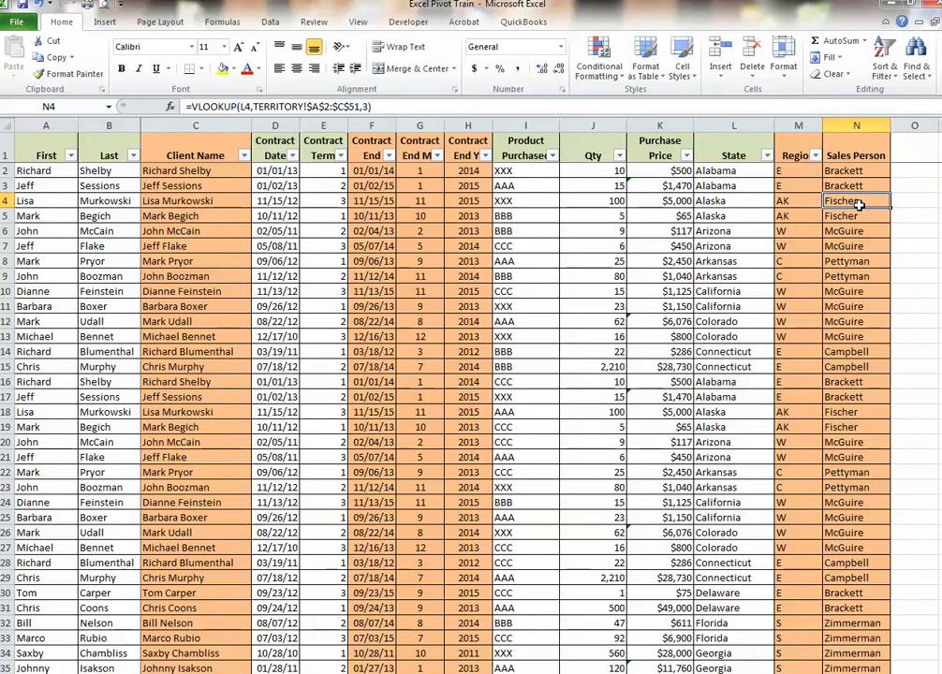
pyautogui.click(742, 198)
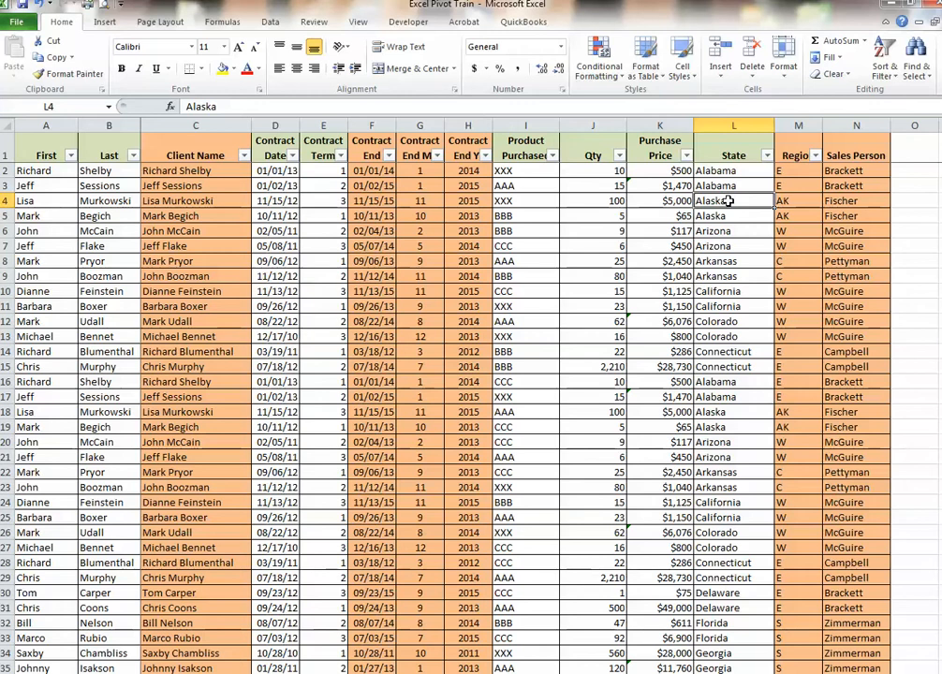
pyautogui.click(783, 200)
pyautogui.click(837, 202)
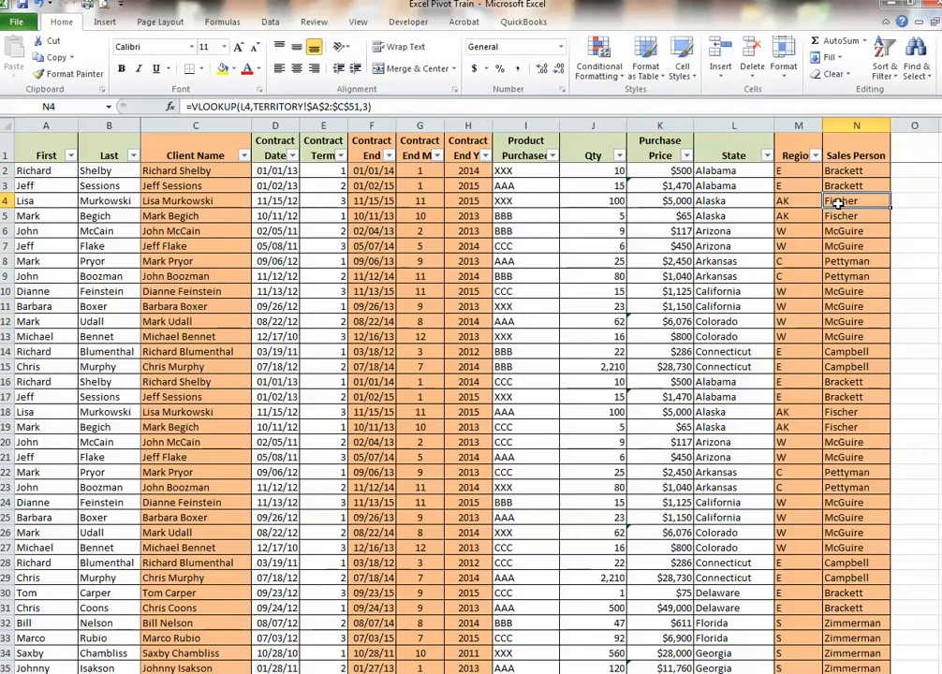
# Start creating a PivotTable from a cell inside the sales data
pyautogui.click(323, 306)
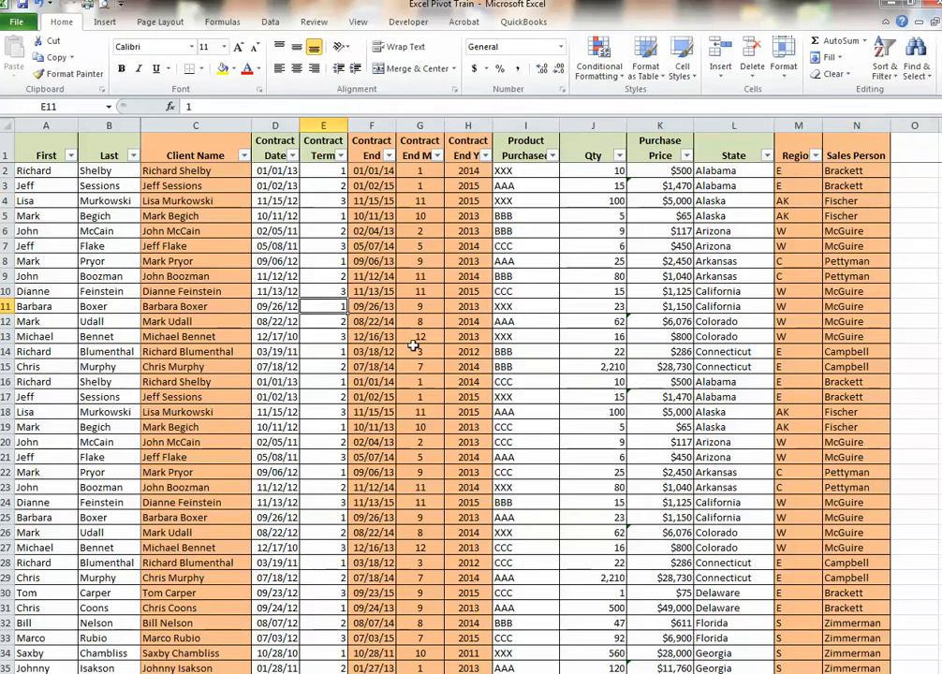
pyautogui.click(184, 291)
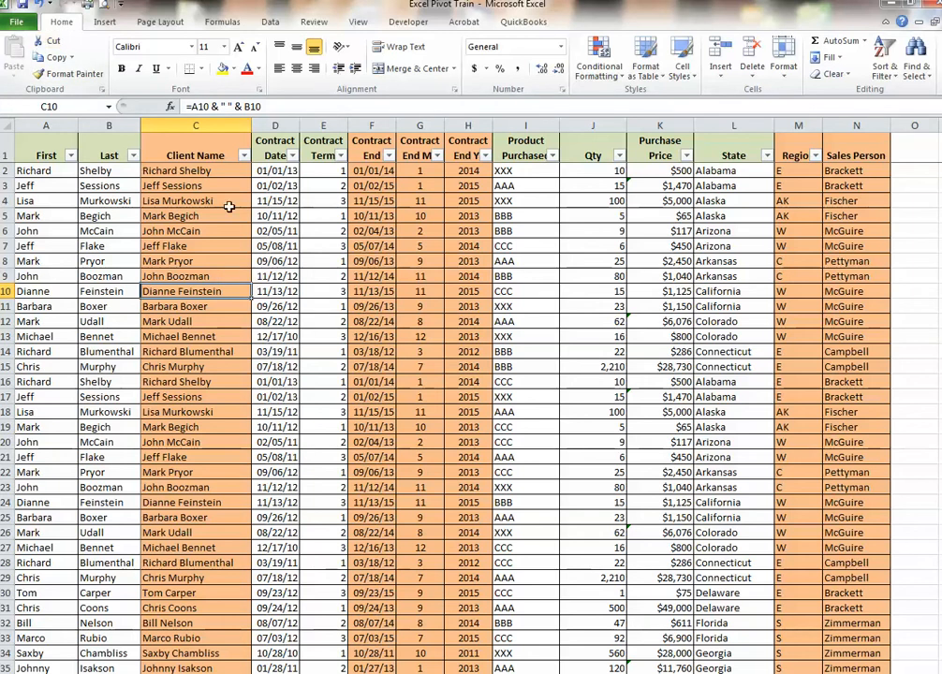
pyautogui.click(635, 309)
pyautogui.click(501, 414)
pyautogui.click(219, 397)
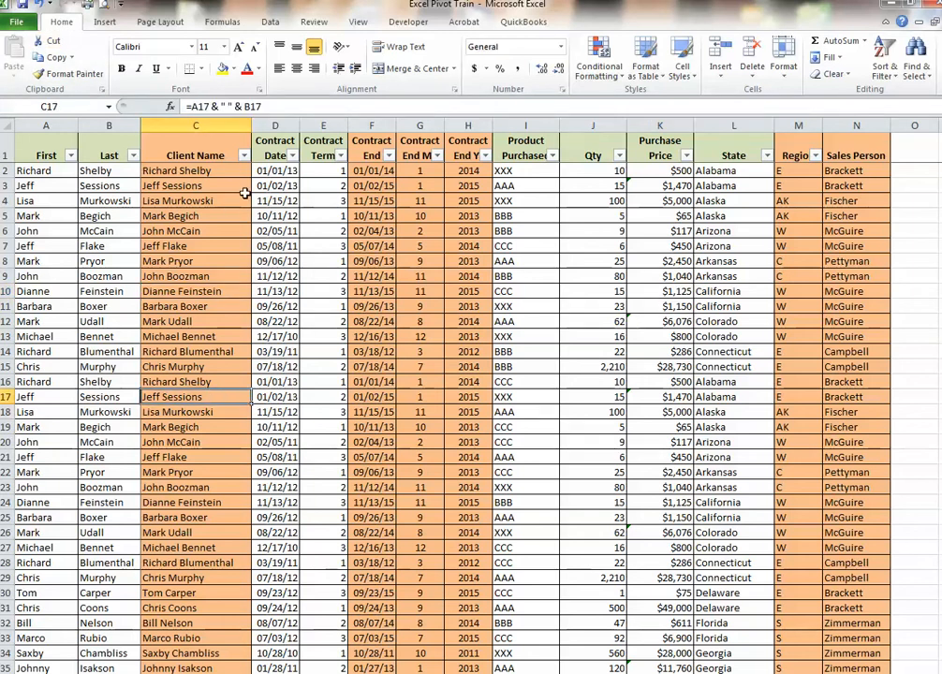
pyautogui.click(98, 24)
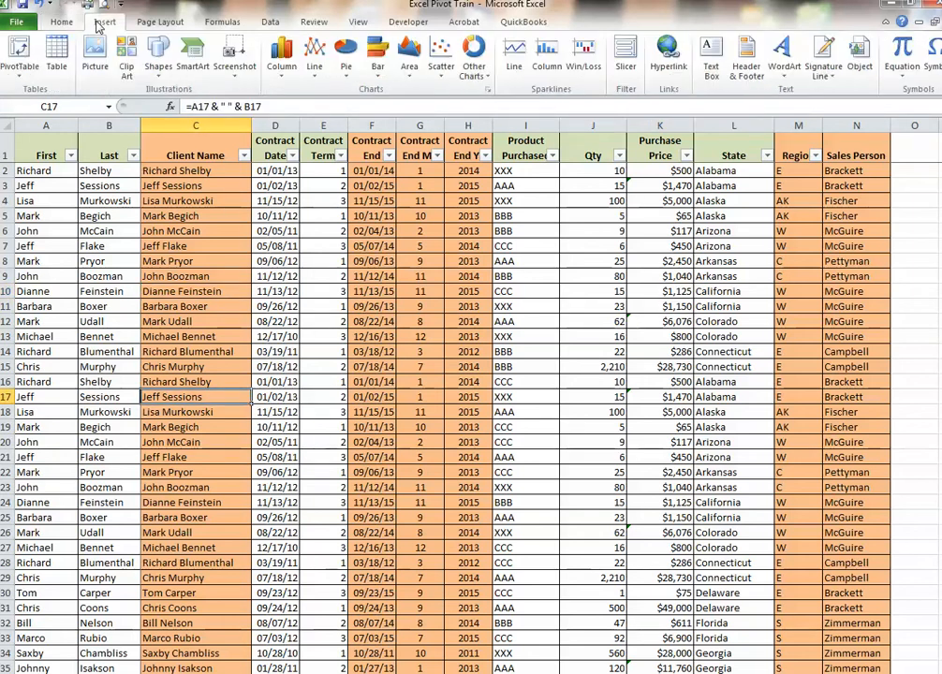
pyautogui.click(20, 47)
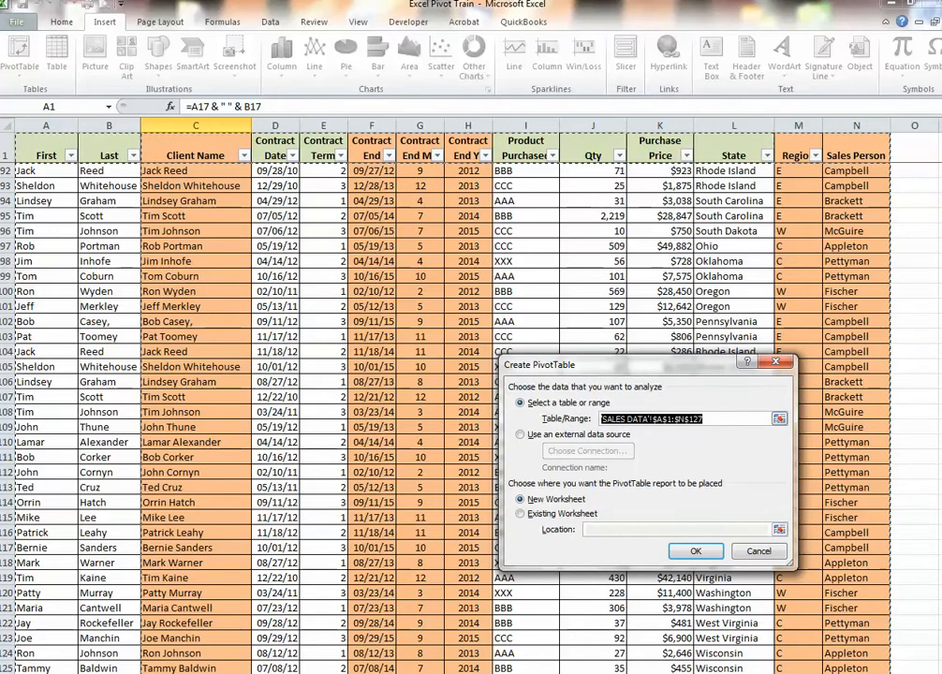
# Select 'SALES DATA'!$A$1:$N$127 as the source range and create the PivotTable on a new worksheet
pyautogui.click(779, 419)
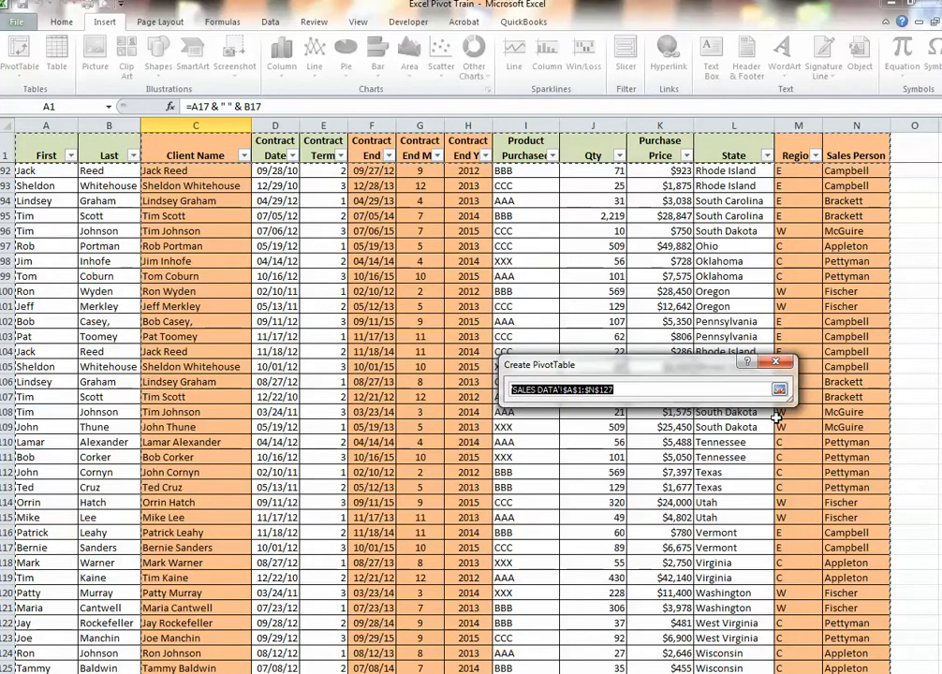
pyautogui.click(833, 498)
pyautogui.hotkey('ctrl', 'Down')
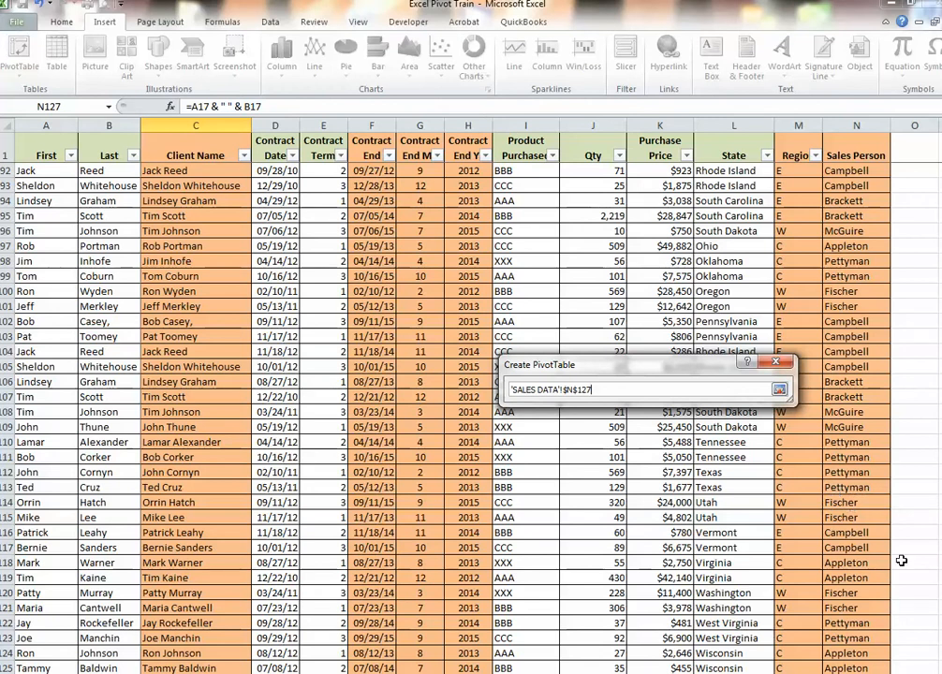
pyautogui.press('Down')
pyautogui.press('Up')
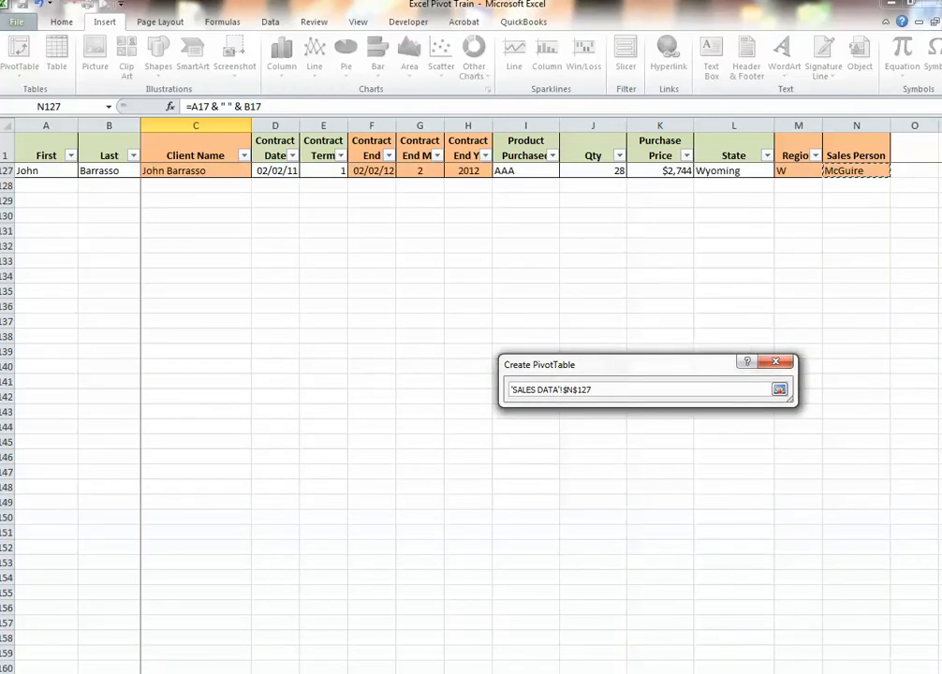
pyautogui.moveTo(864, 173); pyautogui.dragTo(76, 154)
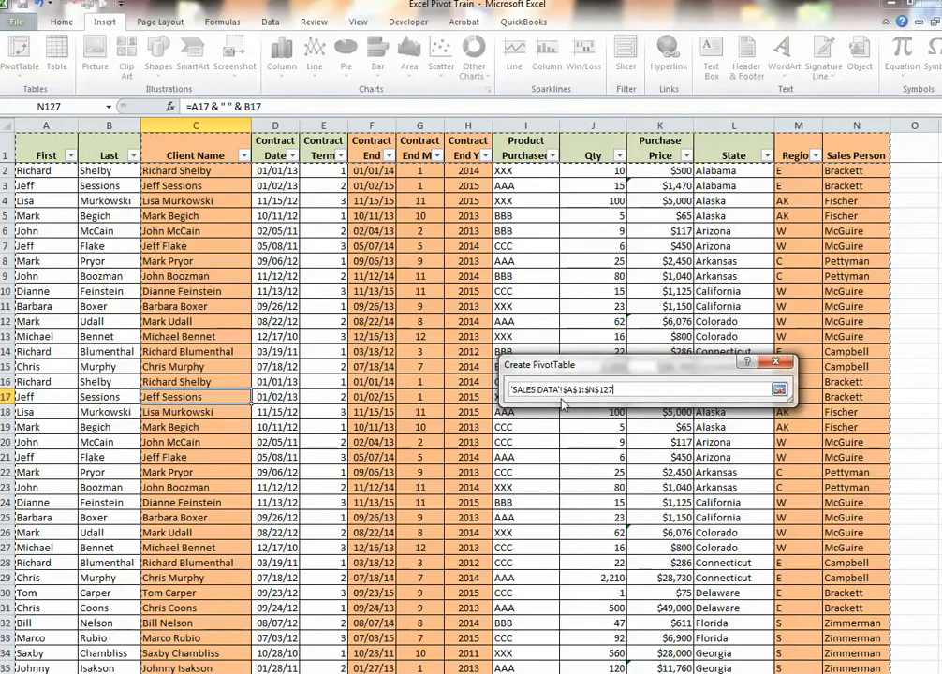
pyautogui.click(779, 391)
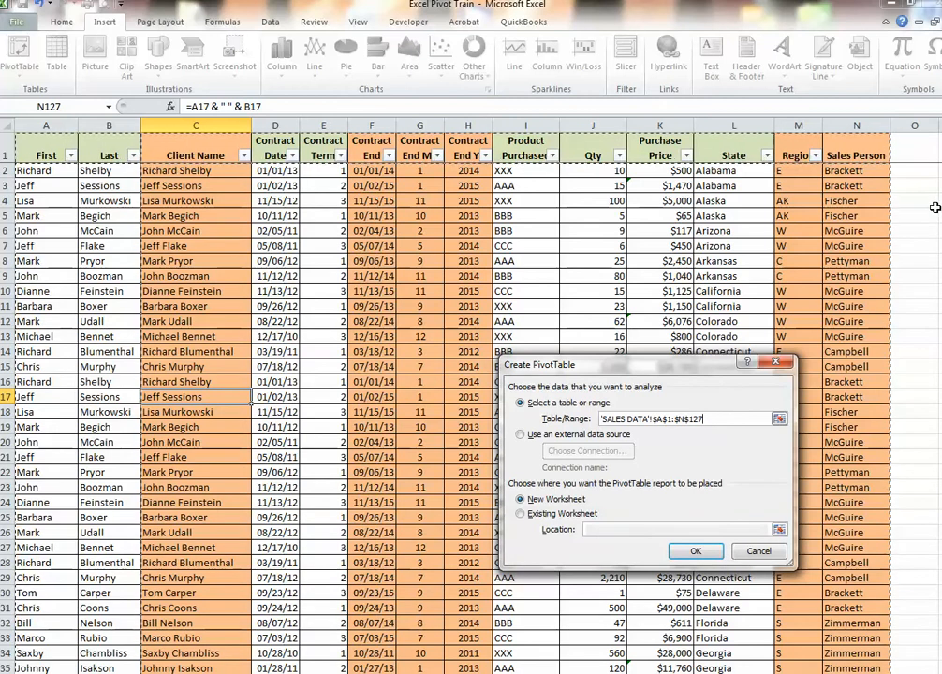
pyautogui.click(694, 552)
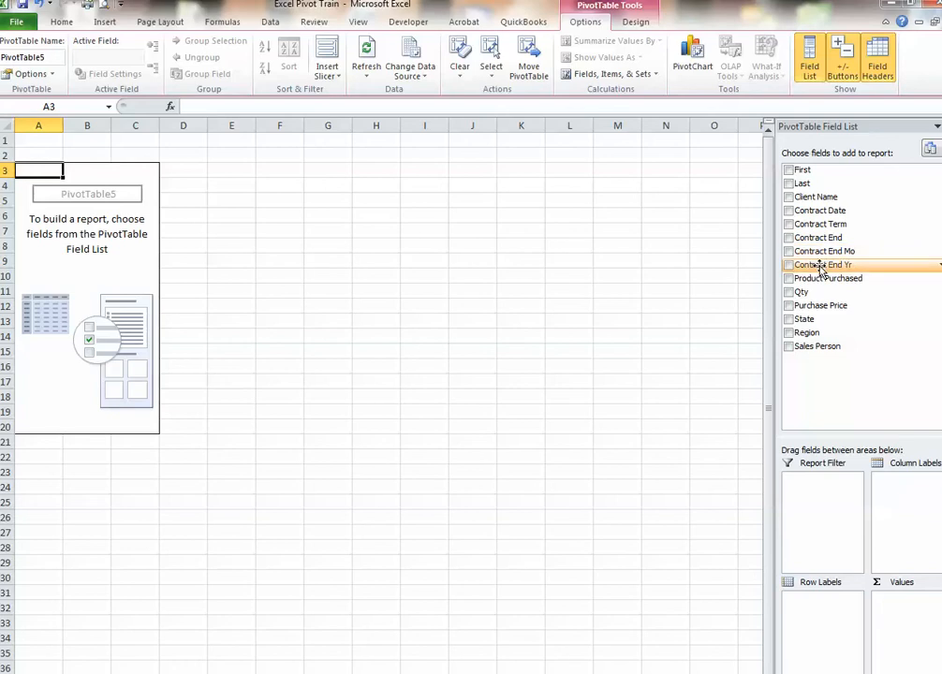
# Lay out the PivotTable: Contract End Yr and Contract End Mo as report filters, Region as columns, Client Name as rows, Purchase Price as values
pyautogui.moveTo(820, 267); pyautogui.dragTo(827, 485)
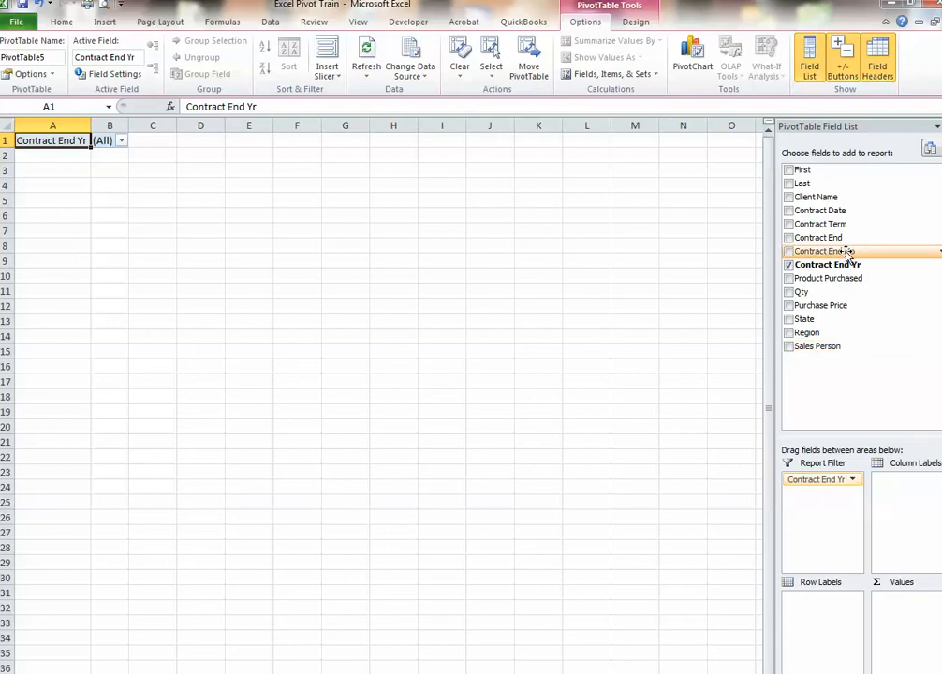
pyautogui.moveTo(847, 253); pyautogui.dragTo(823, 504)
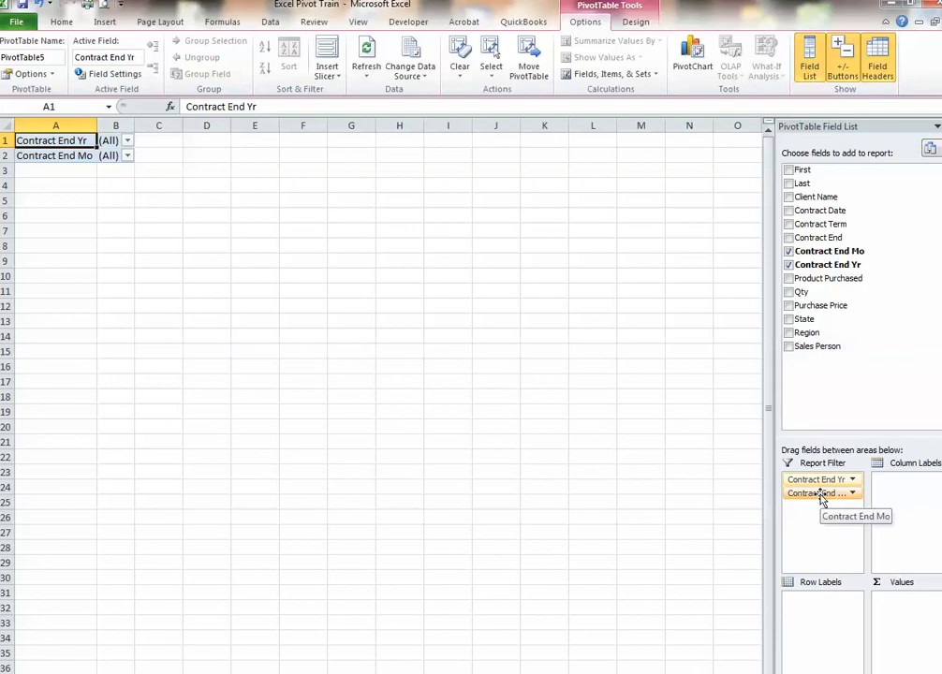
pyautogui.moveTo(807, 332); pyautogui.dragTo(906, 494)
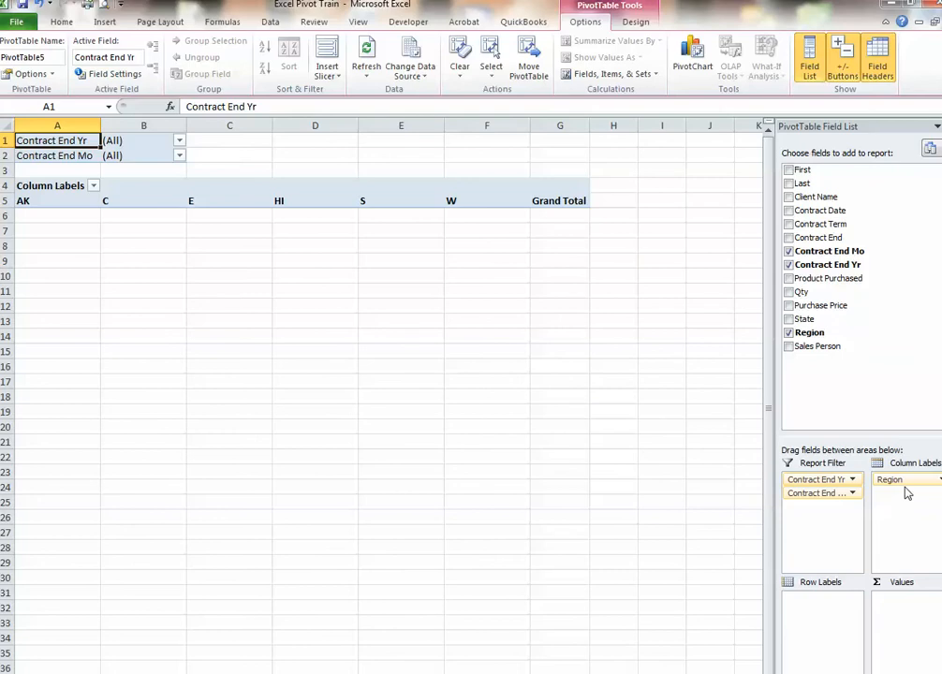
pyautogui.moveTo(820, 197); pyautogui.dragTo(813, 611)
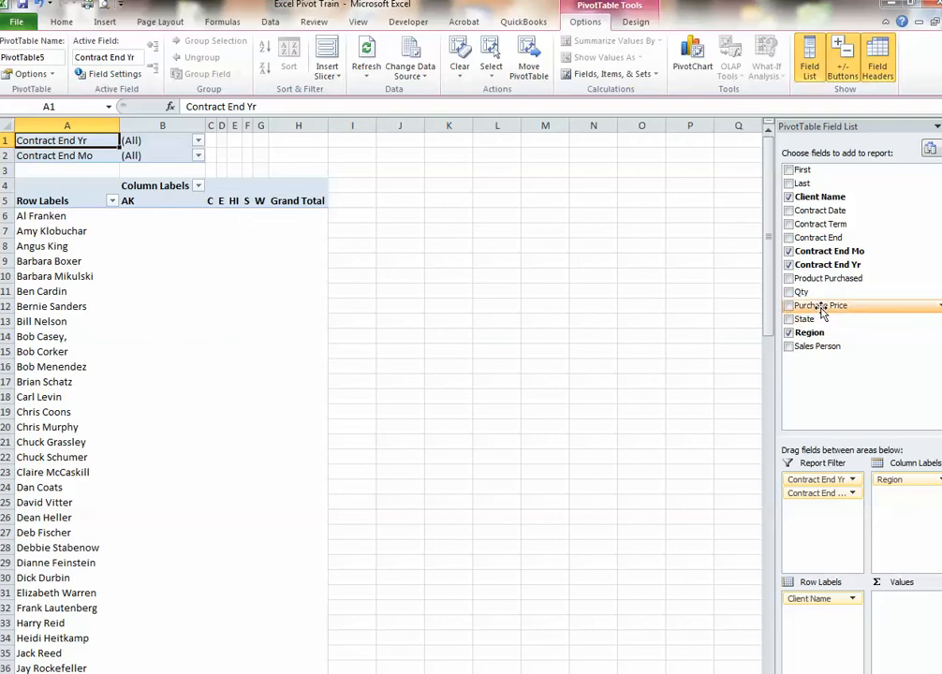
pyautogui.moveTo(822, 314); pyautogui.dragTo(905, 604)
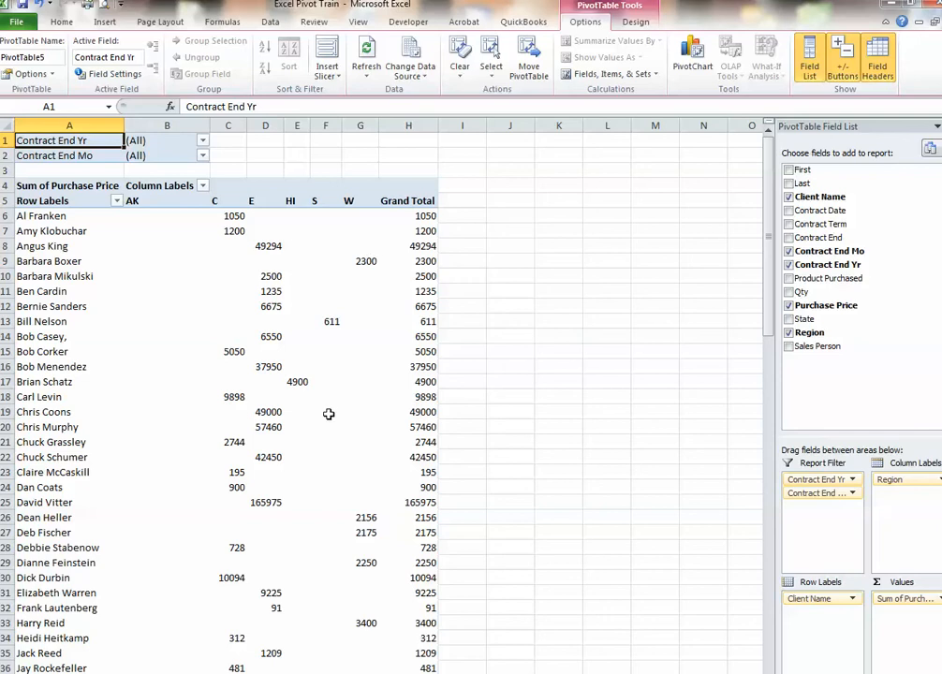
# Examine the purchase price values by client and region across the PivotTable
pyautogui.moveTo(329, 419)
pyautogui.moveTo(261, 285)
pyautogui.moveTo(206, 276)
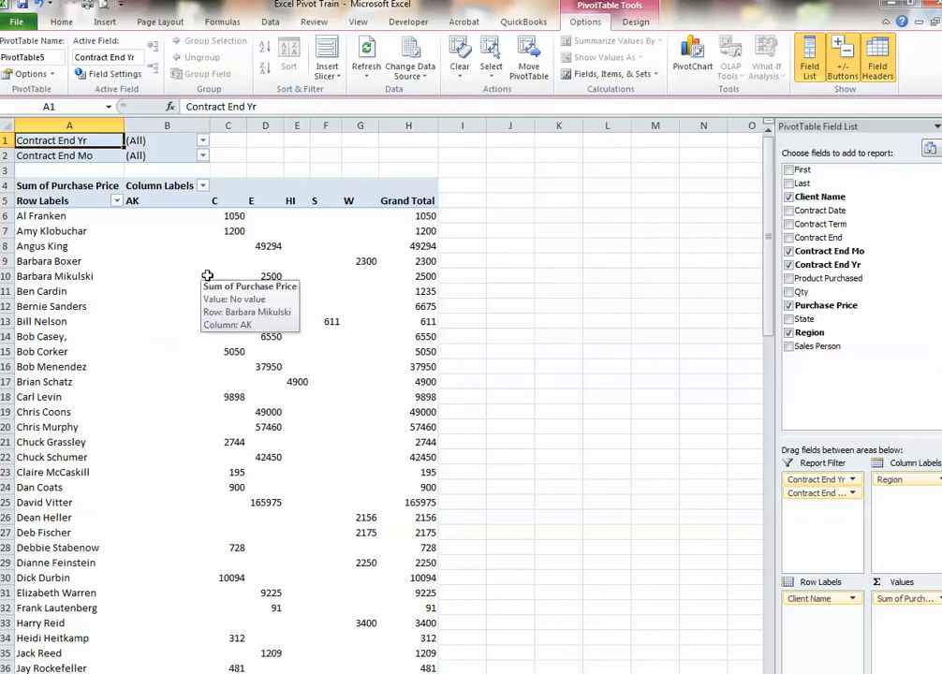
pyautogui.moveTo(141, 215); pyautogui.dragTo(396, 517)
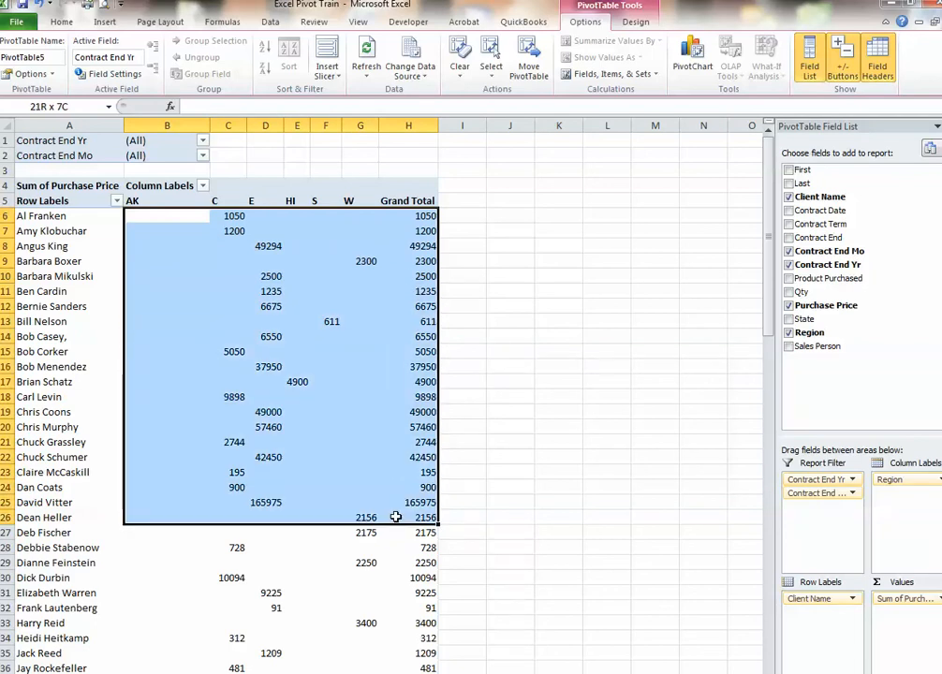
pyautogui.moveTo(396, 517); pyautogui.dragTo(396, 517)
pyautogui.click(368, 396)
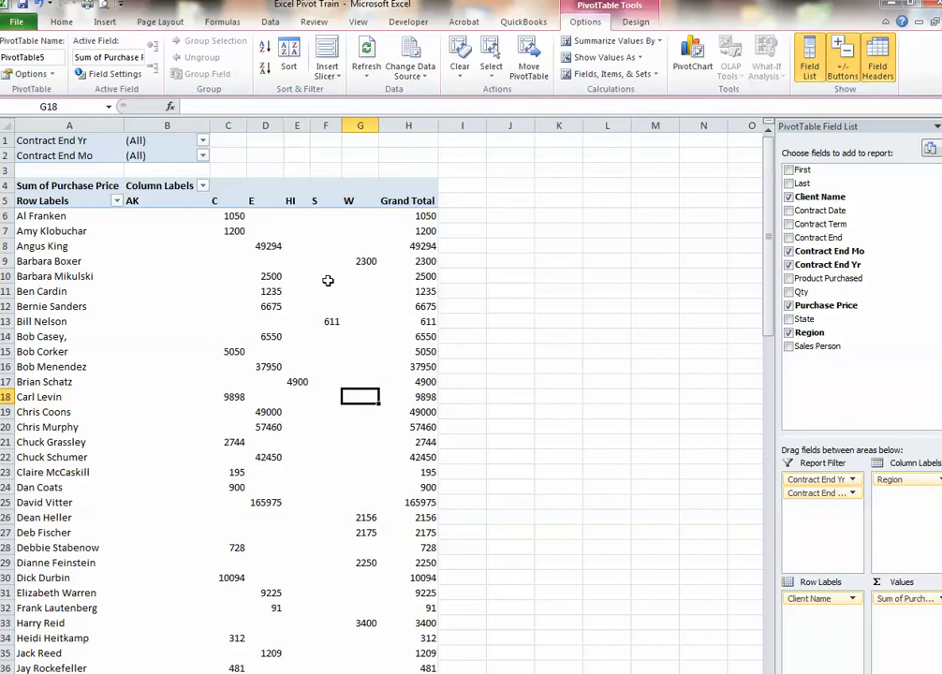
pyautogui.click(182, 270)
pyautogui.press('Right')
pyautogui.press('Right')
pyautogui.press('Right')
pyautogui.click(178, 396)
pyautogui.click(297, 517)
pyautogui.click(361, 351)
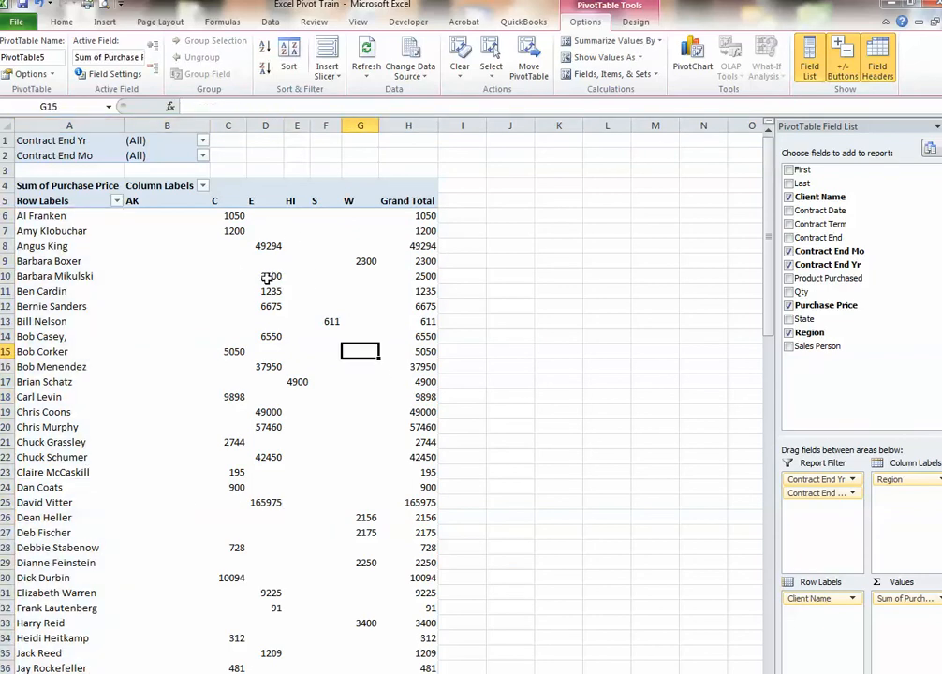
pyautogui.click(735, 334)
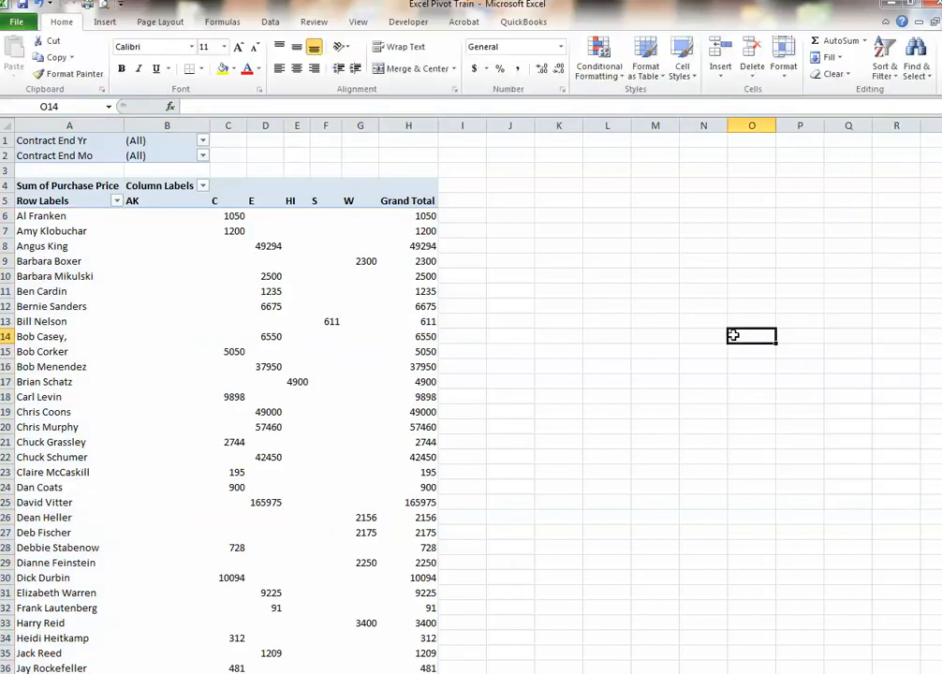
pyautogui.click(332, 311)
# Summarize the PivotTable's Purchase Price values by Count
pyautogui.rightClick(328, 354)
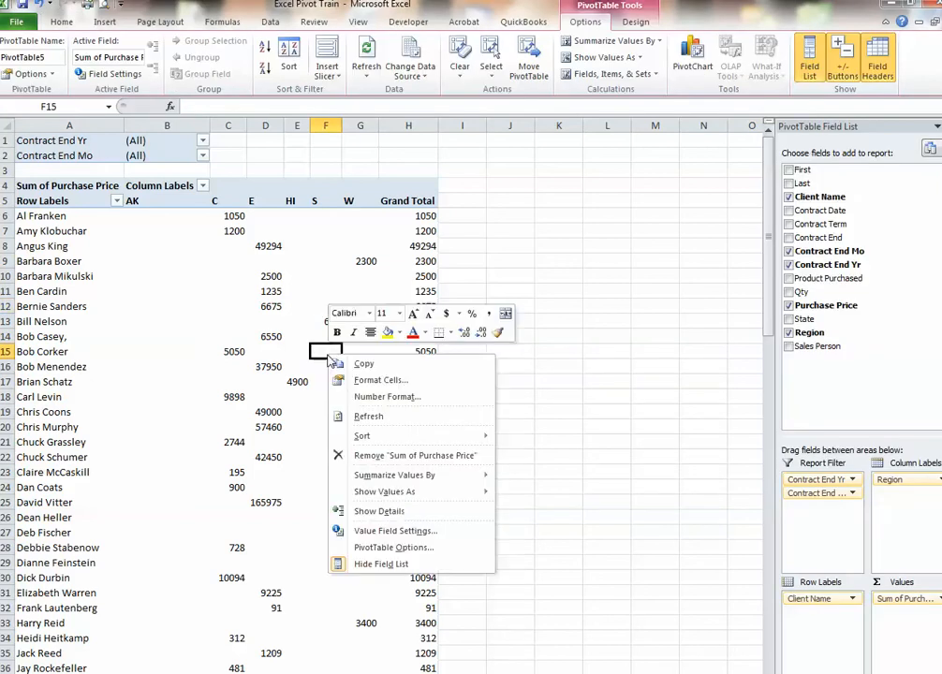
pyautogui.click(402, 534)
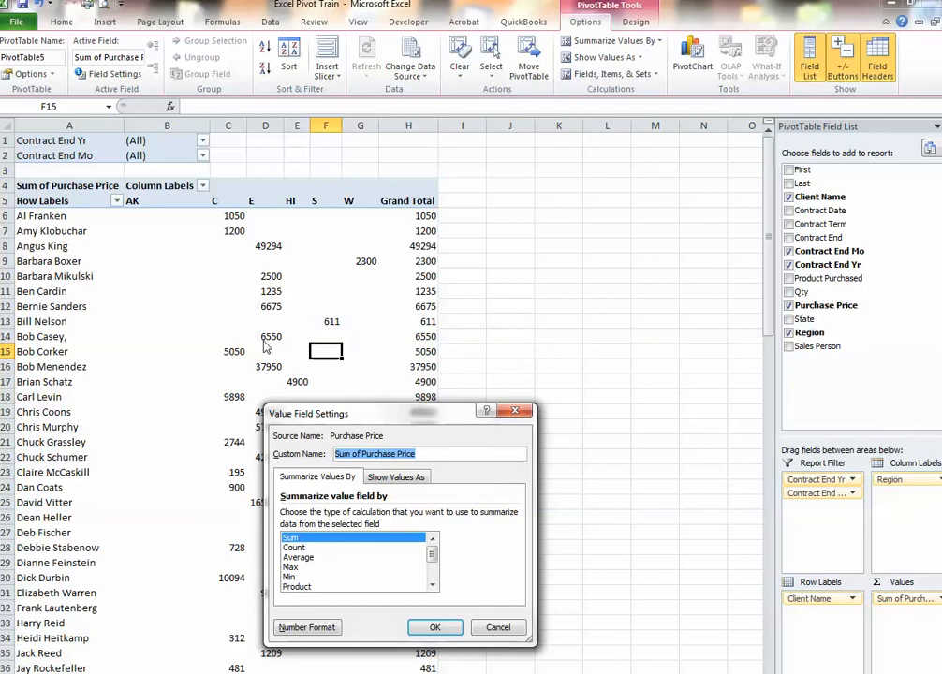
pyautogui.click(296, 548)
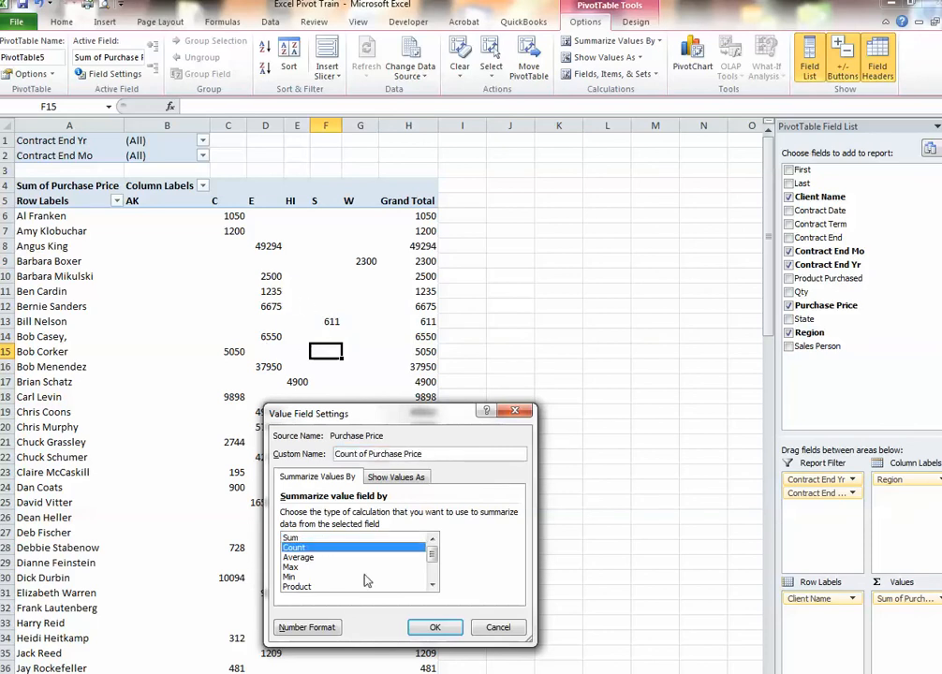
pyautogui.click(434, 627)
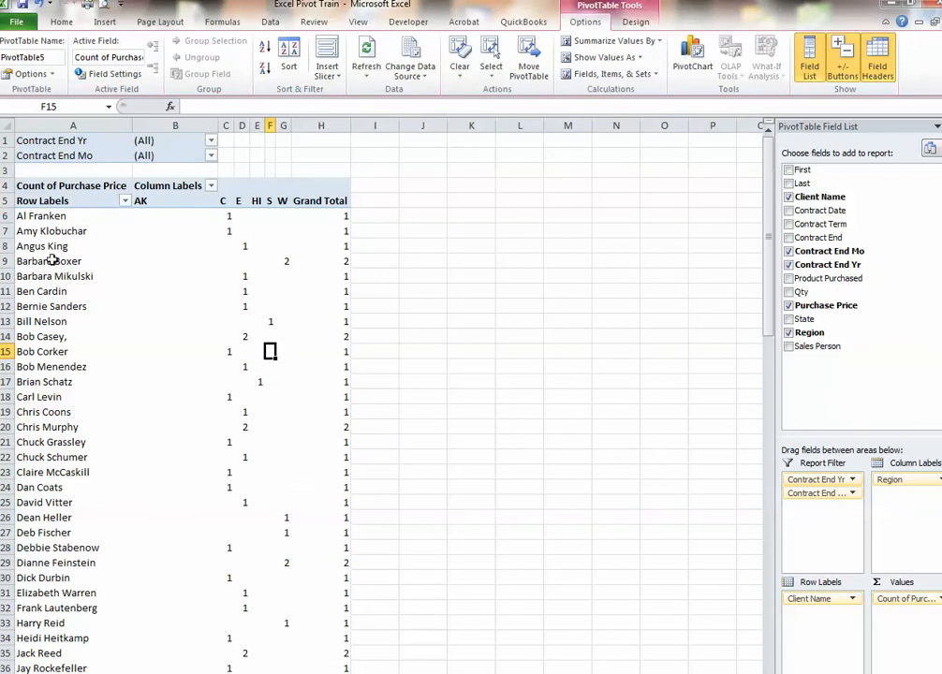
# Summarize the PivotTable's Purchase Price values by Sum and format them as $ currency with no decimal places
pyautogui.rightClick(301, 247)
pyautogui.click(364, 426)
pyautogui.click(267, 430)
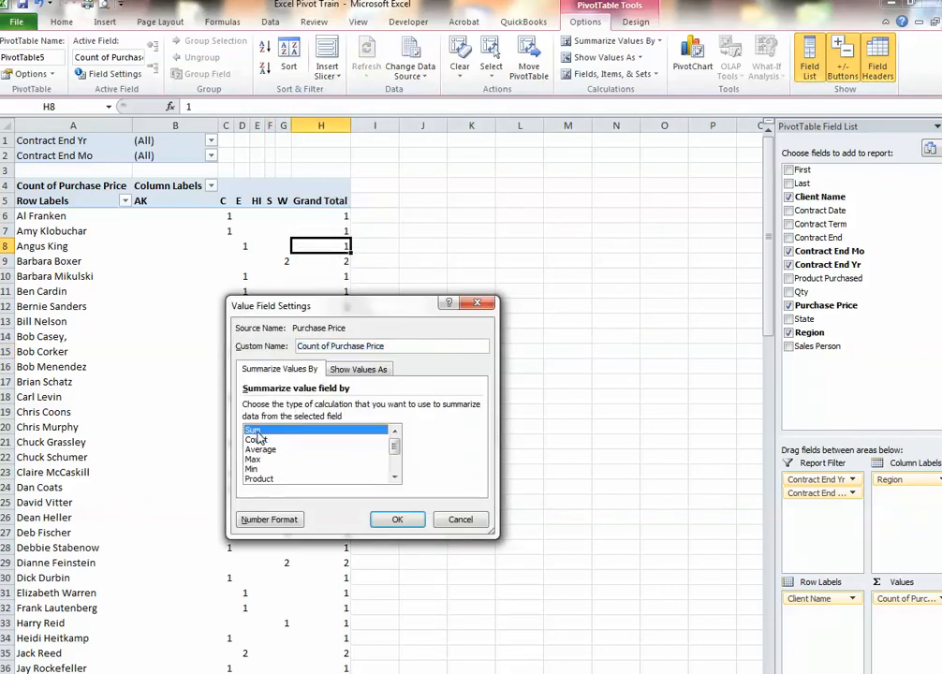
pyautogui.click(271, 520)
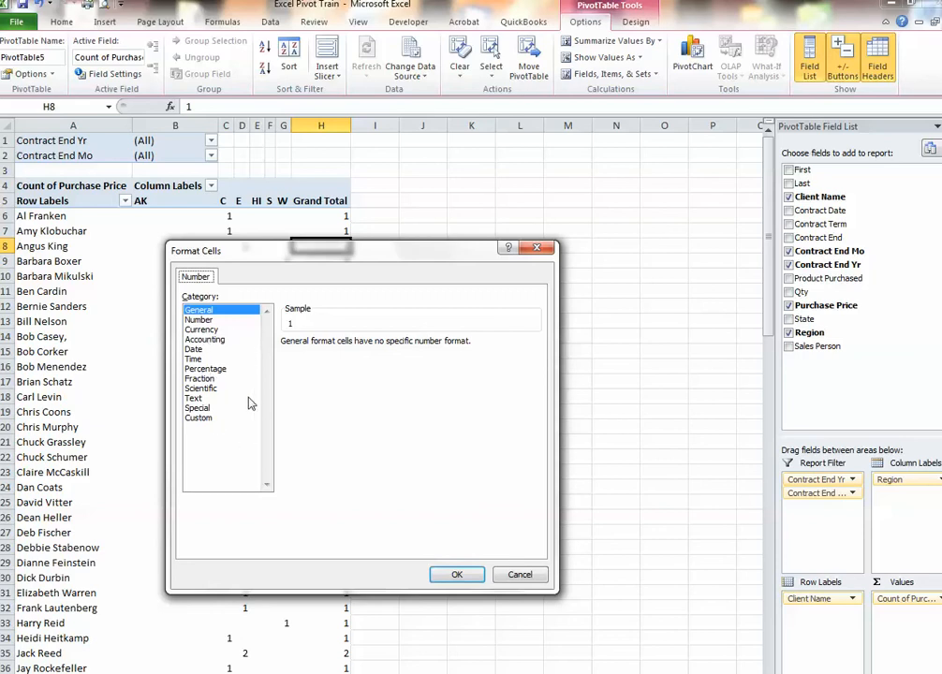
pyautogui.click(223, 330)
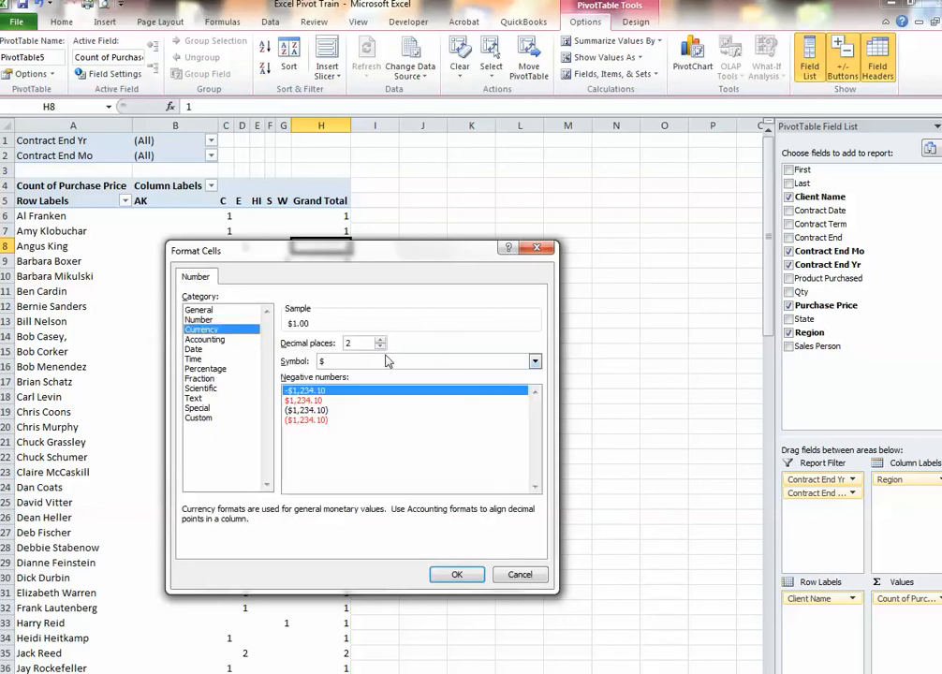
pyautogui.click(379, 347)
pyautogui.click(379, 347)
pyautogui.click(463, 578)
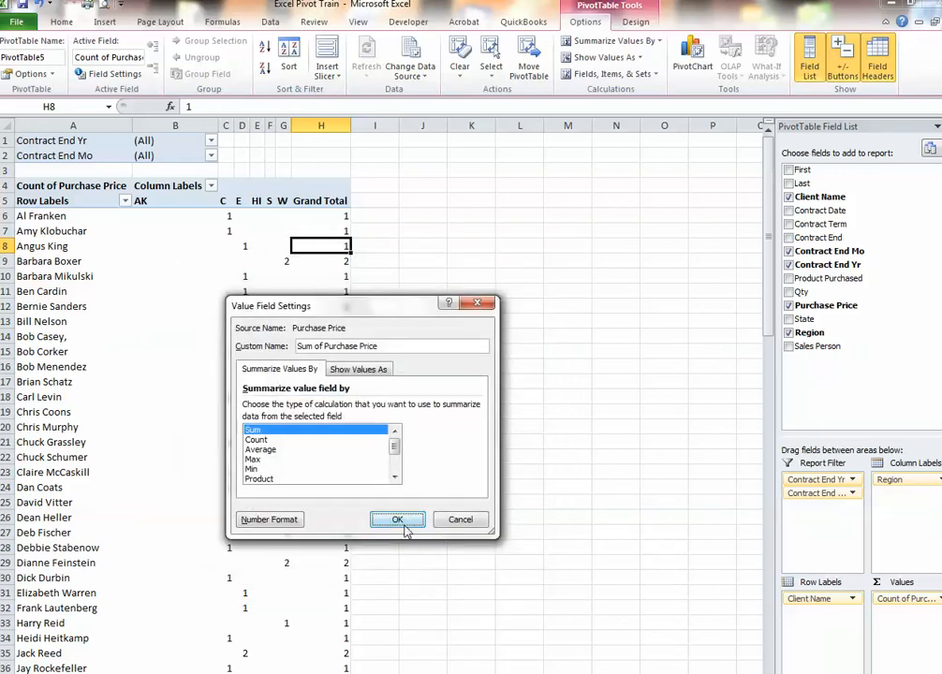
pyautogui.click(403, 527)
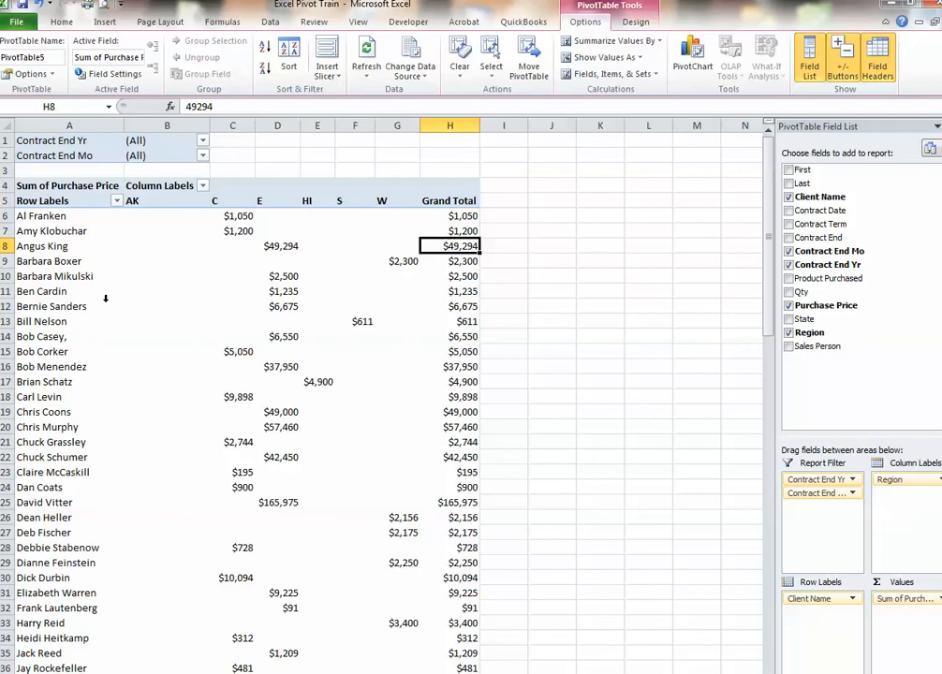
# Apply the dark blue style from the Dark group of PivotTable styles to the PivotTable
pyautogui.moveTo(240, 272)
pyautogui.click(636, 24)
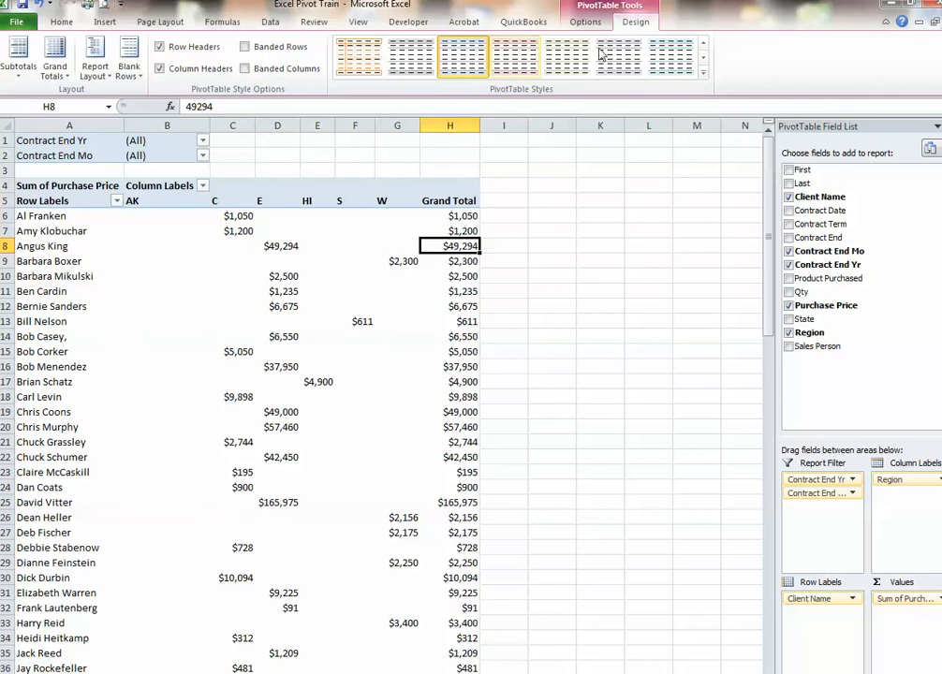
pyautogui.click(703, 71)
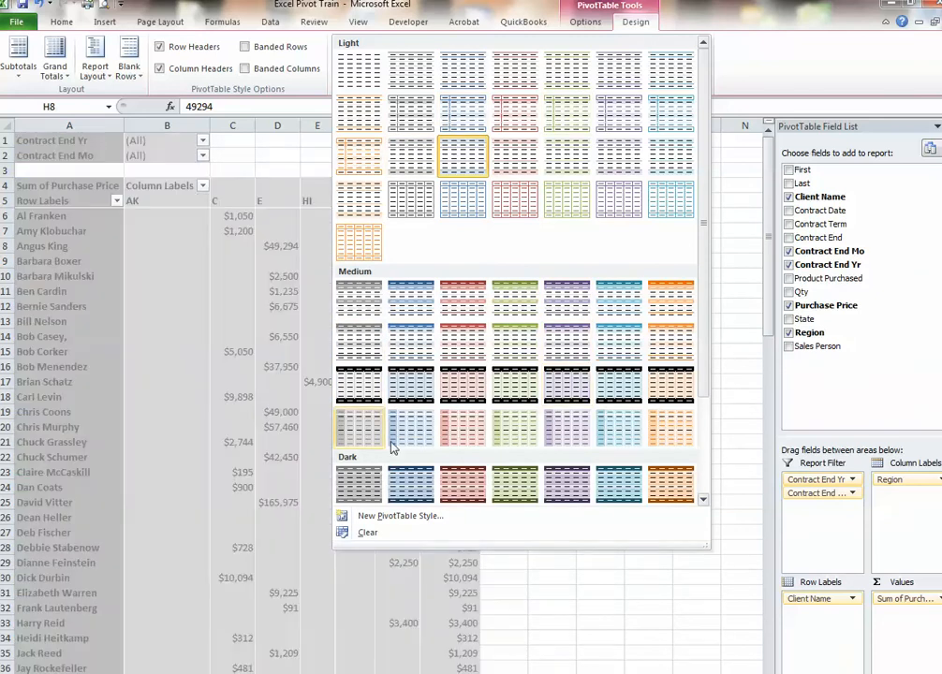
pyautogui.click(411, 491)
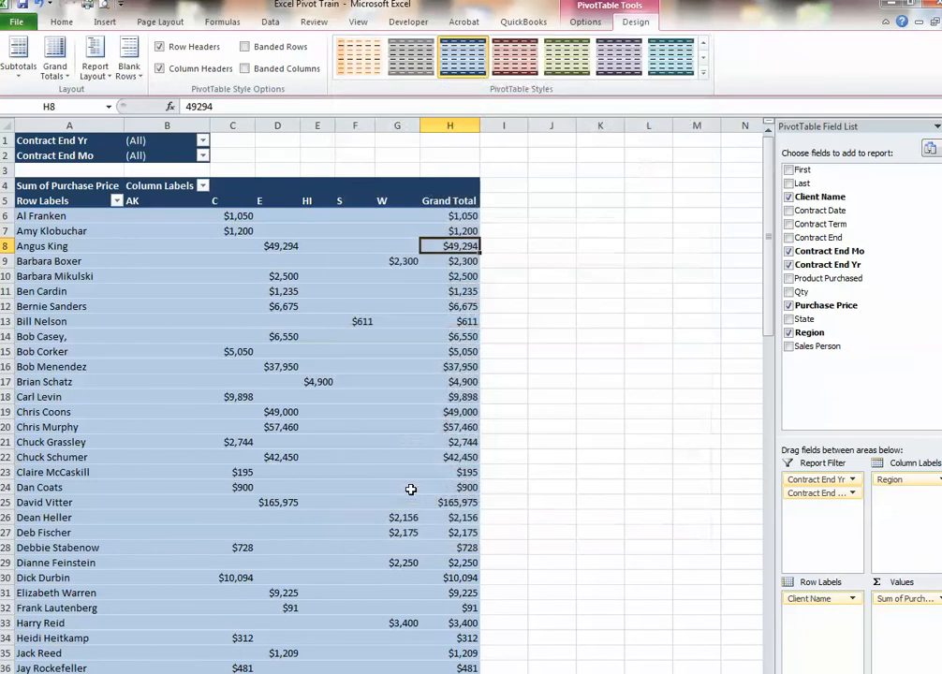
pyautogui.click(537, 324)
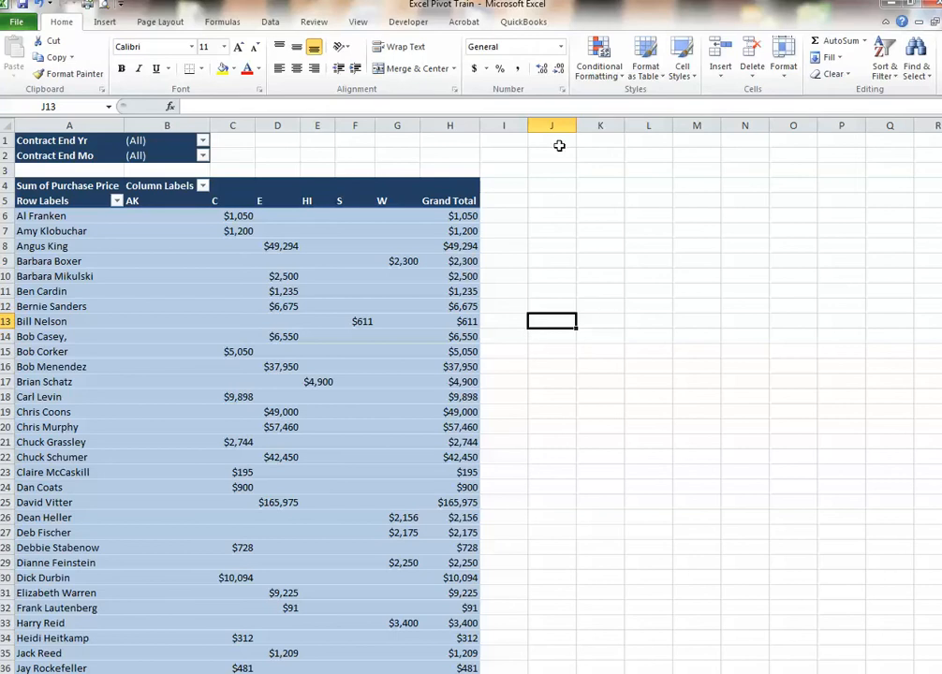
pyautogui.click(213, 259)
pyautogui.click(160, 260)
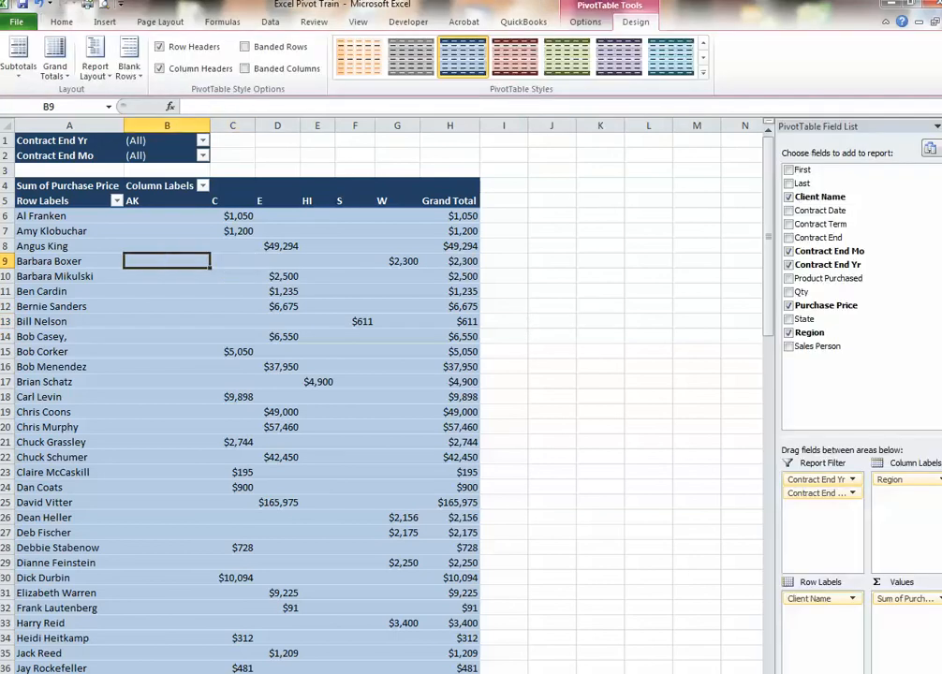
pyautogui.click(660, 274)
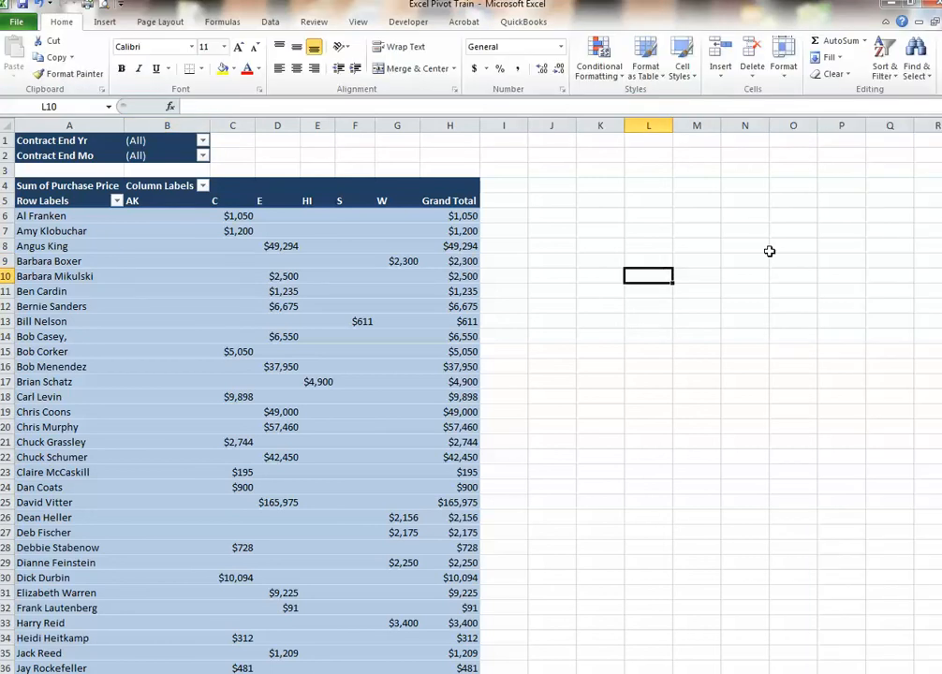
# Change the PivotTable's report layout to Outline Form
pyautogui.click(133, 274)
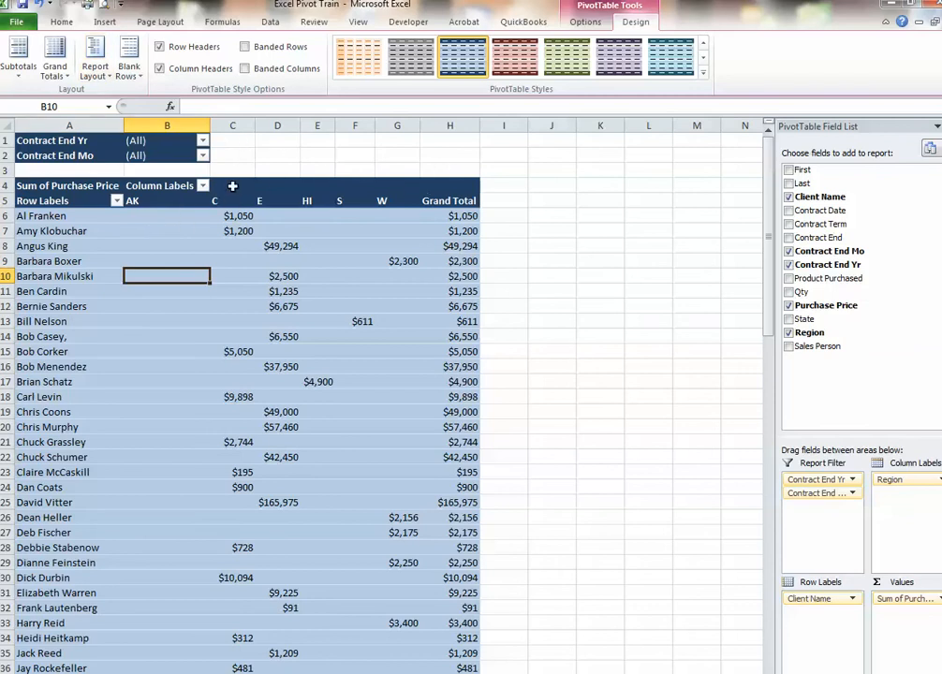
pyautogui.click(101, 72)
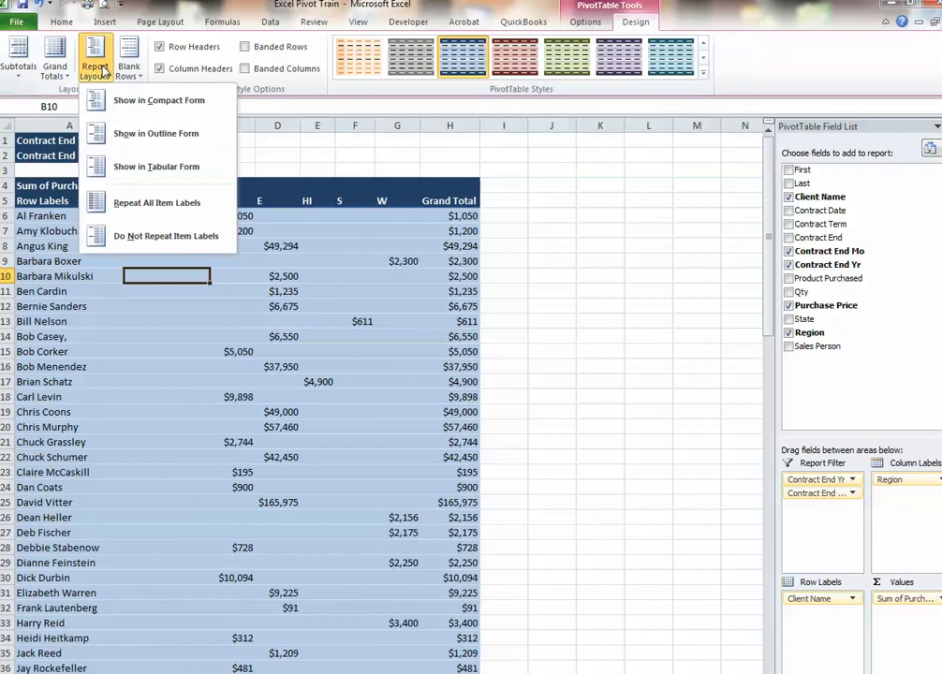
pyautogui.click(130, 138)
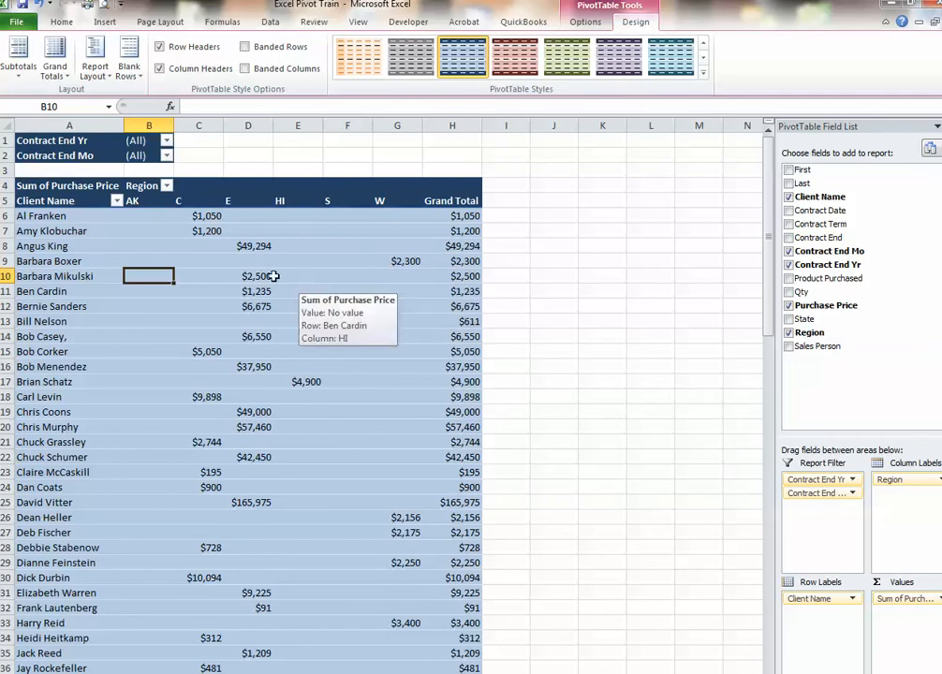
# Filter the PivotTable to Contract End Yr 2013 and Contract End Mo 3
pyautogui.click(167, 141)
pyautogui.click(28, 211)
pyautogui.click(81, 329)
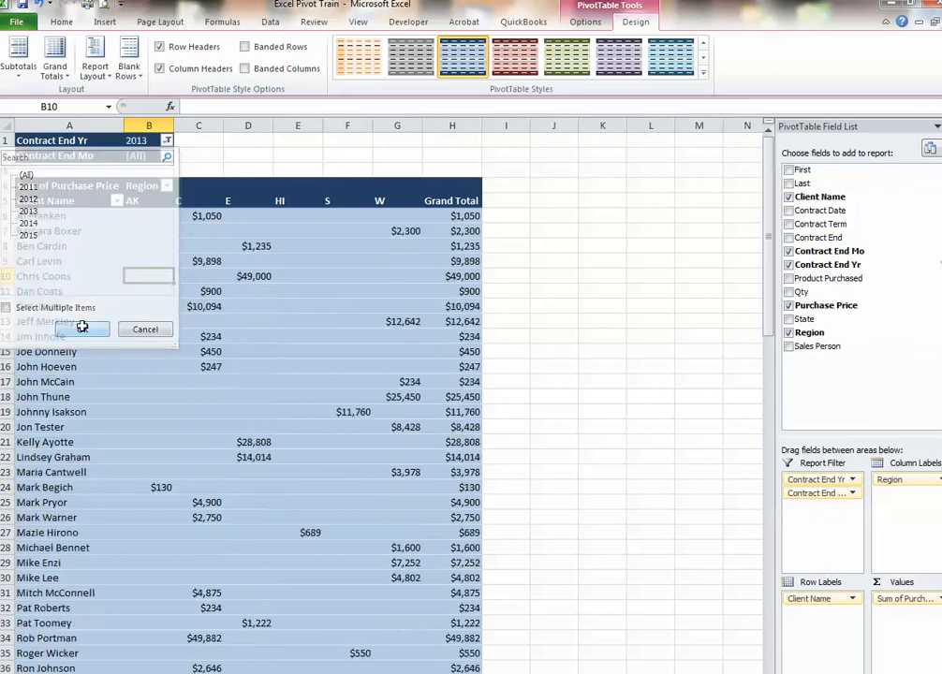
pyautogui.click(167, 155)
pyautogui.click(21, 226)
pyautogui.click(82, 345)
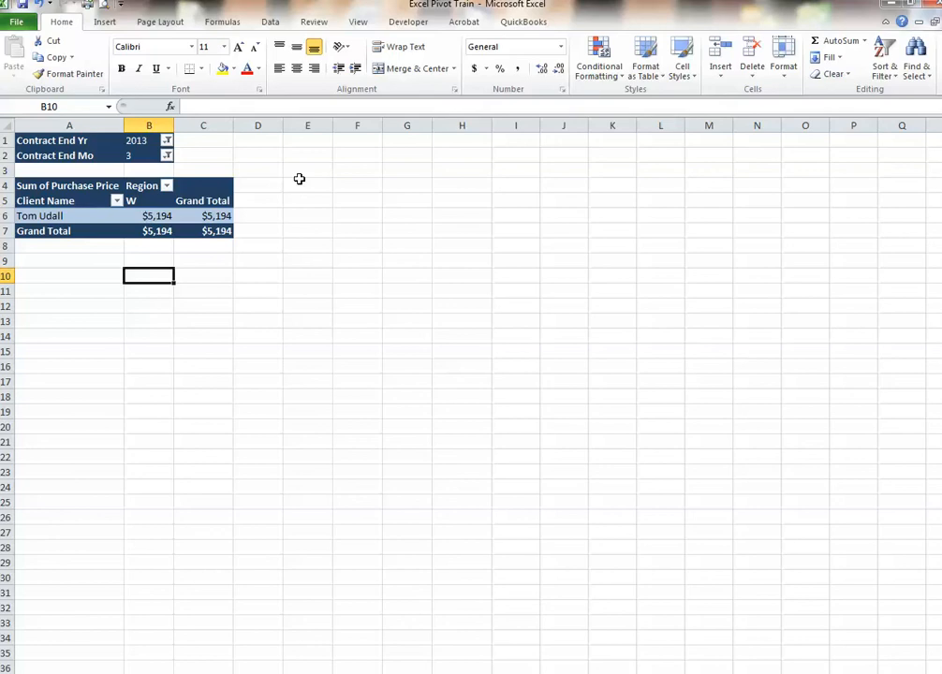
# Enable multiple item selection for the Contract End Mo filter and filter the PivotTable to months 3, 4 and 5
pyautogui.click(166, 156)
pyautogui.press('Down')
pyautogui.press('Down')
pyautogui.press('Down')
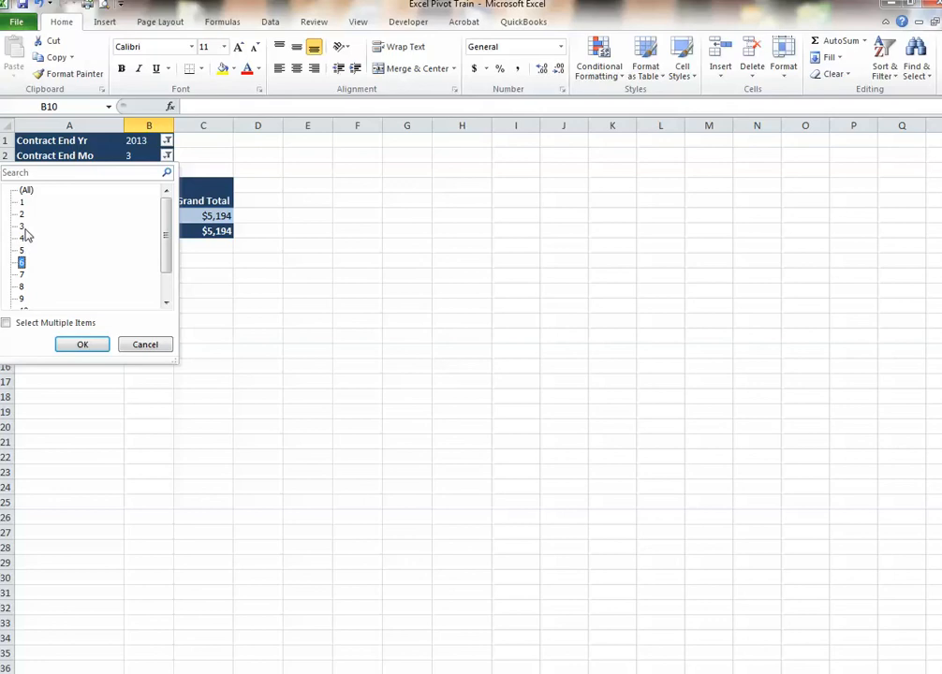
pyautogui.click(24, 238)
pyautogui.click(7, 322)
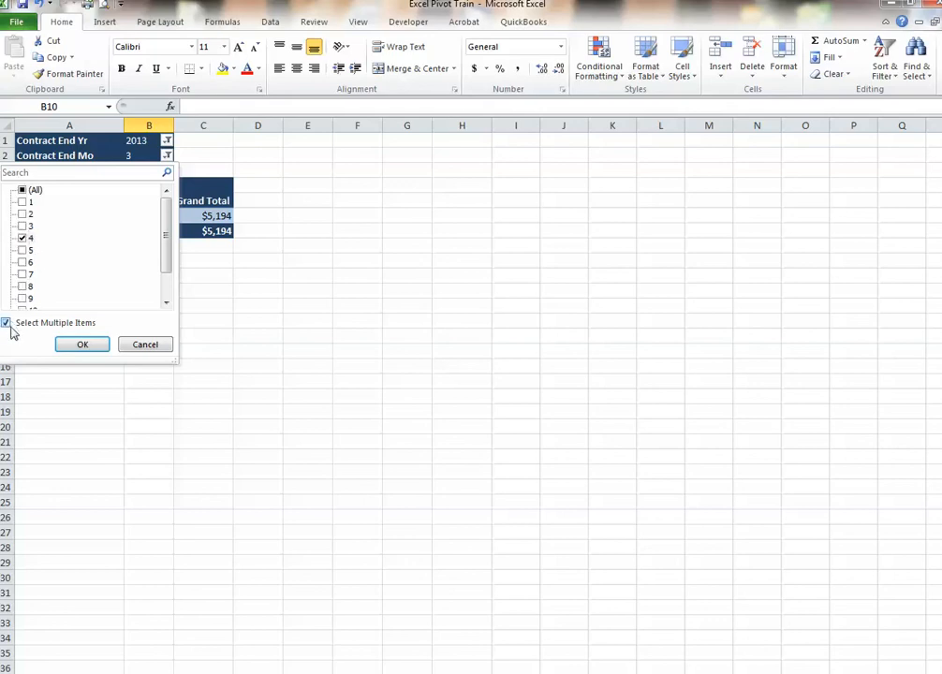
pyautogui.click(25, 226)
pyautogui.click(24, 250)
pyautogui.click(82, 344)
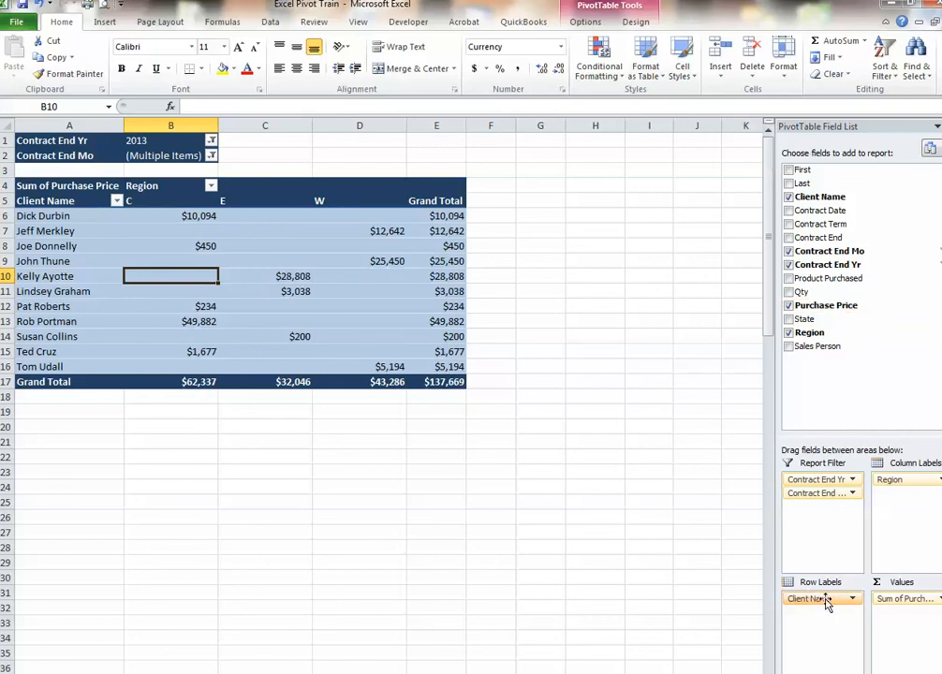
# Rename the Client Name column header in cell C1 of the sales data sheet as Congressman
pyautogui.click(41, 192)
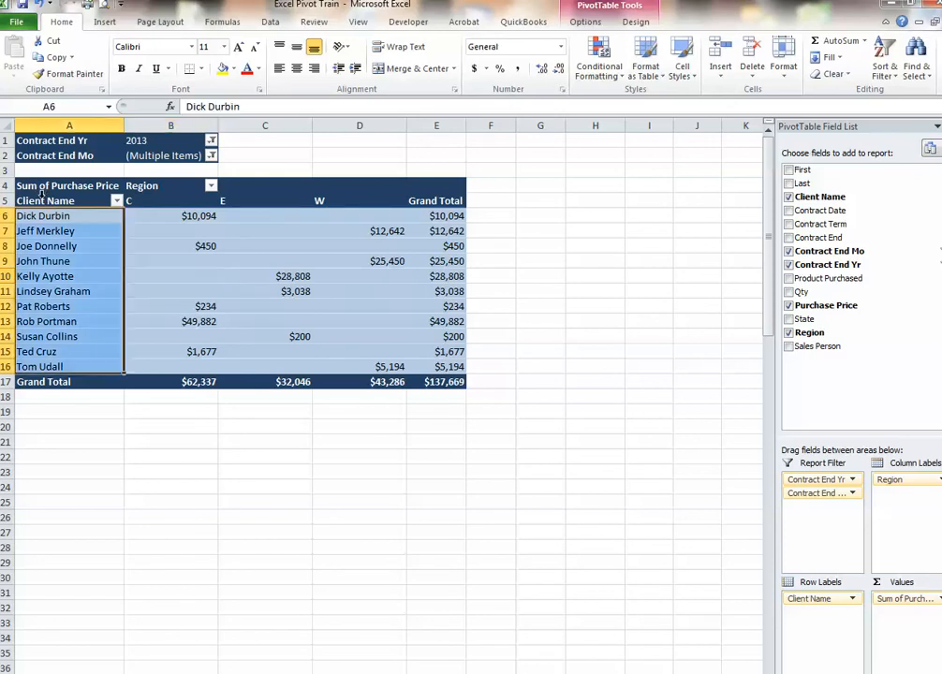
pyautogui.click(399, 320)
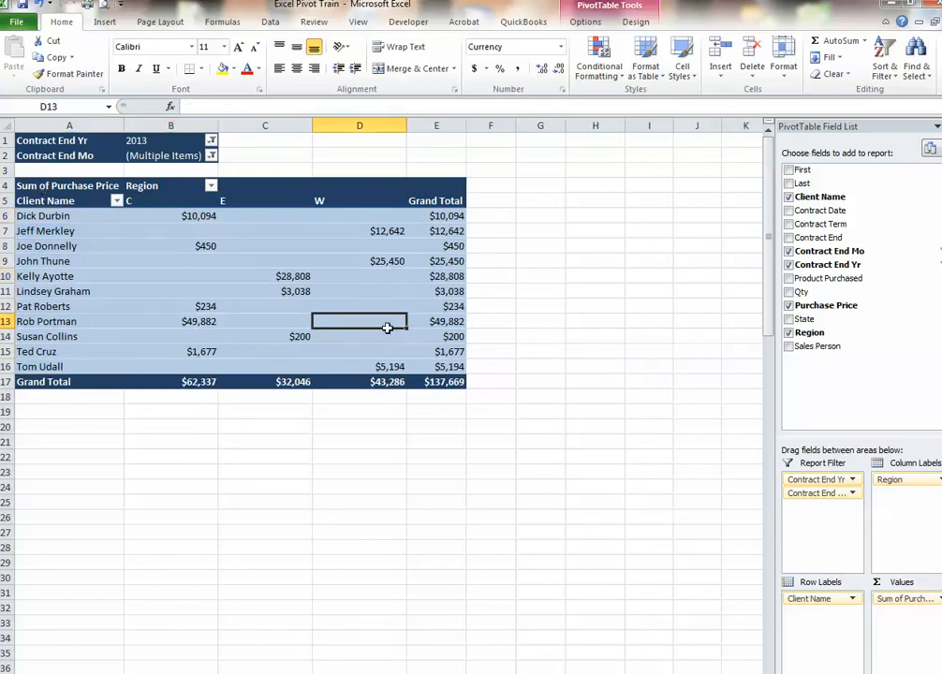
pyautogui.click(258, 672)
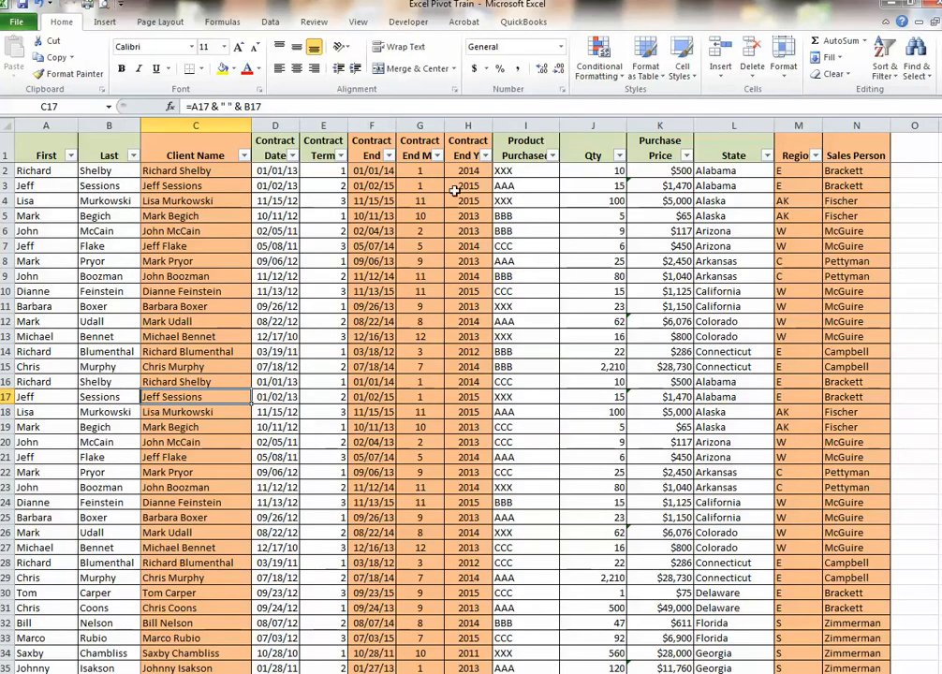
pyautogui.hotkey('ctrl', 'Up')
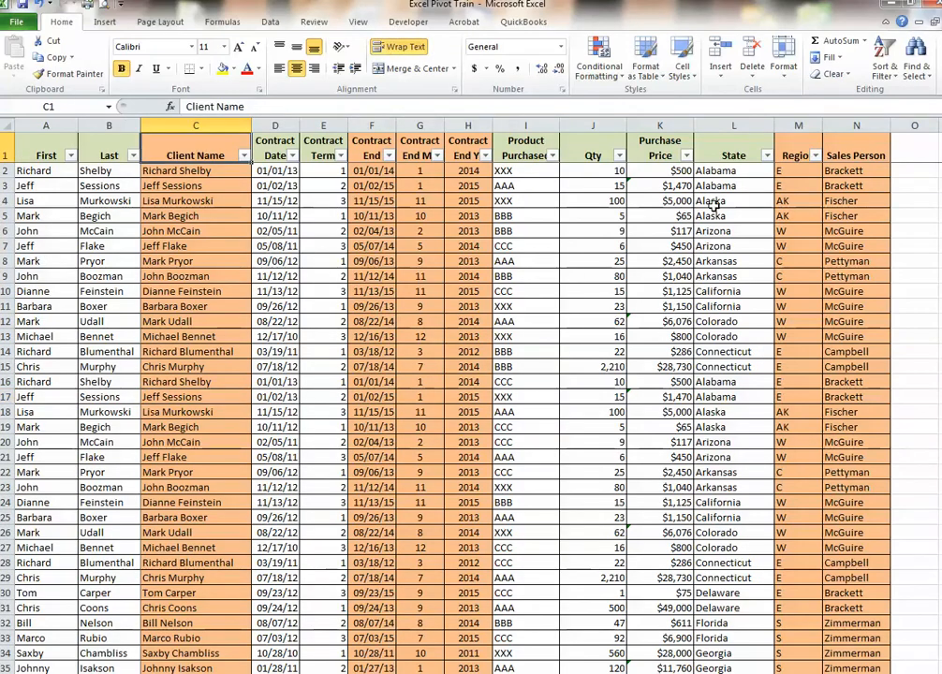
pyautogui.write('Congressman')
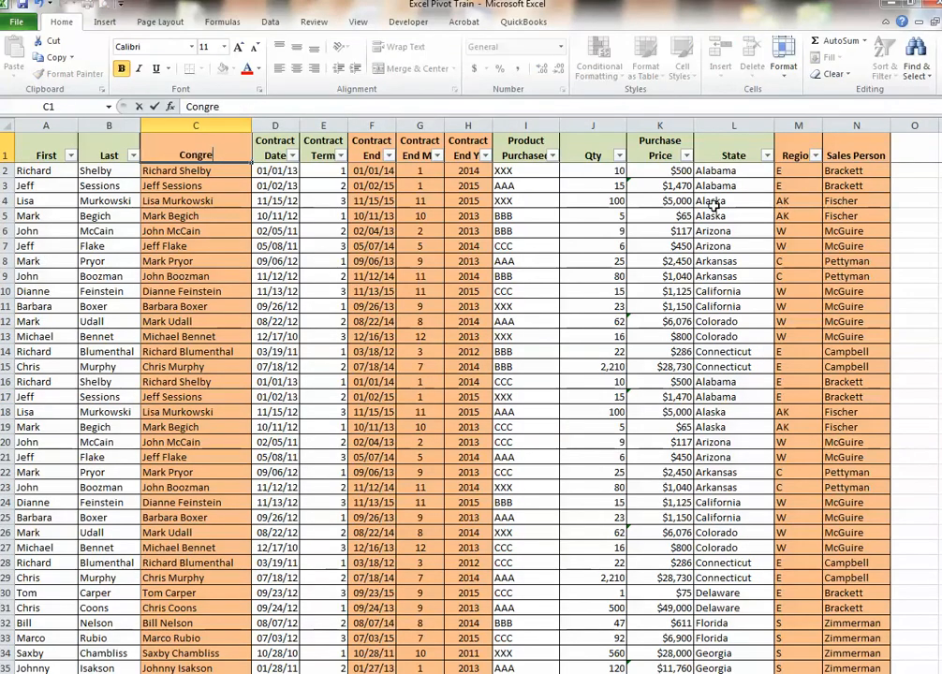
pyautogui.press('Return')
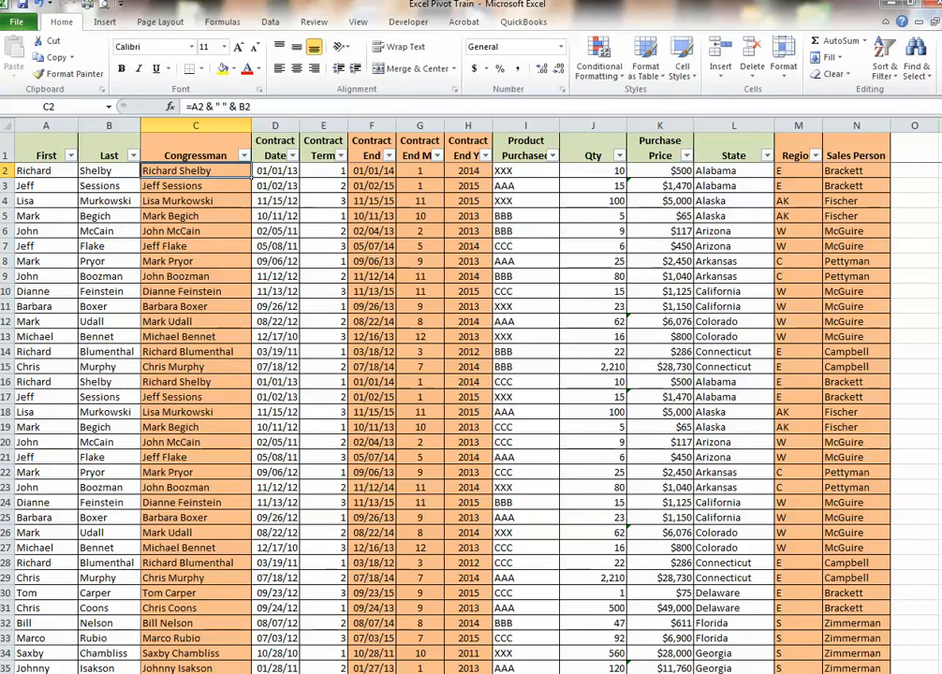
# Return to the PivotTable worksheet and refresh the PivotTable from its source data
pyautogui.hotkey('ctrl', 'pageup')
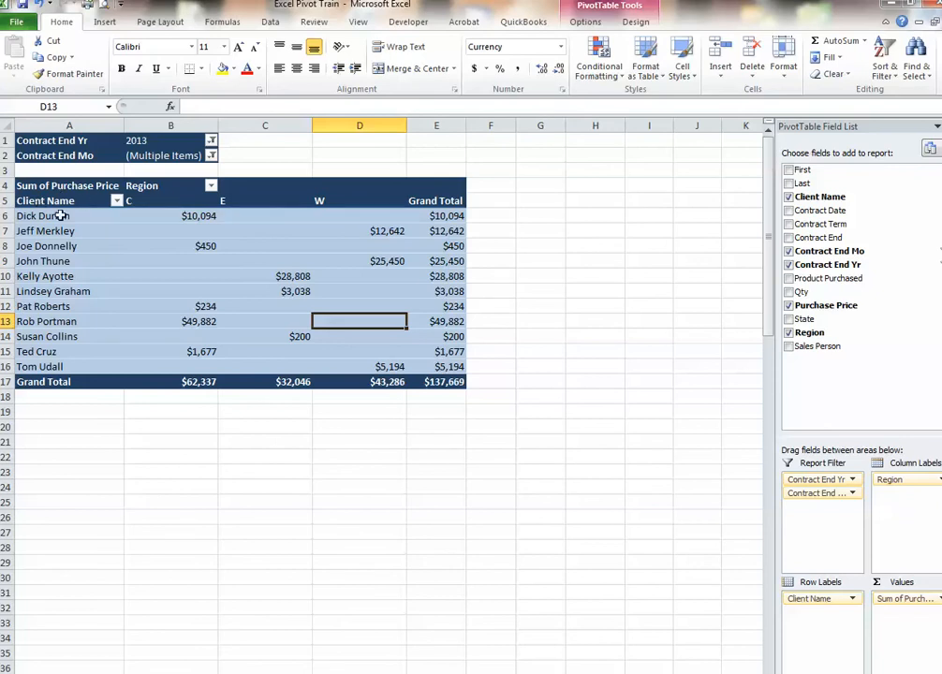
pyautogui.moveTo(142, 248)
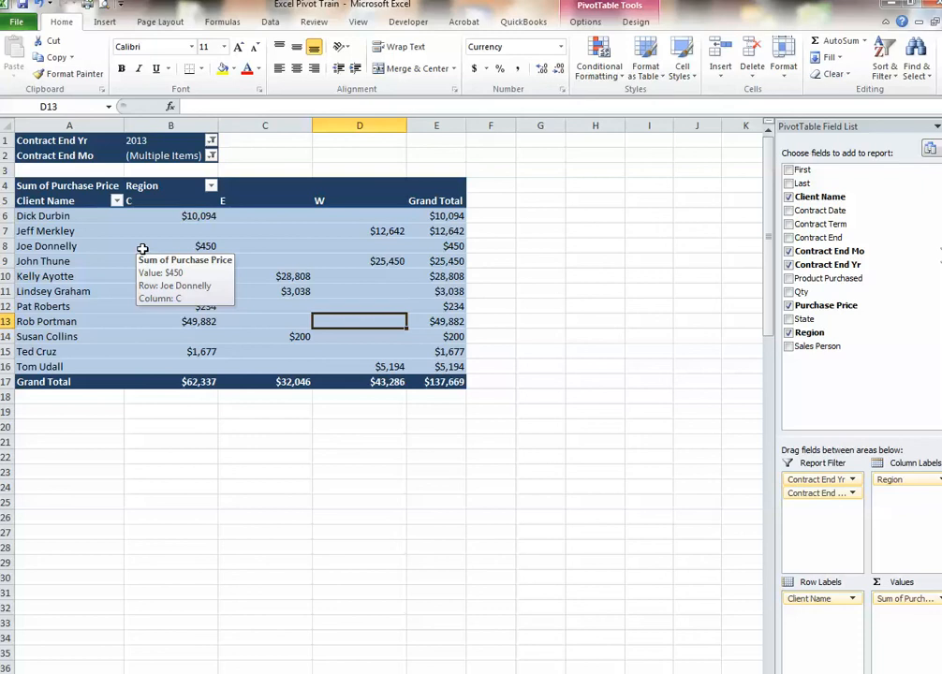
pyautogui.click(378, 247)
pyautogui.click(551, 246)
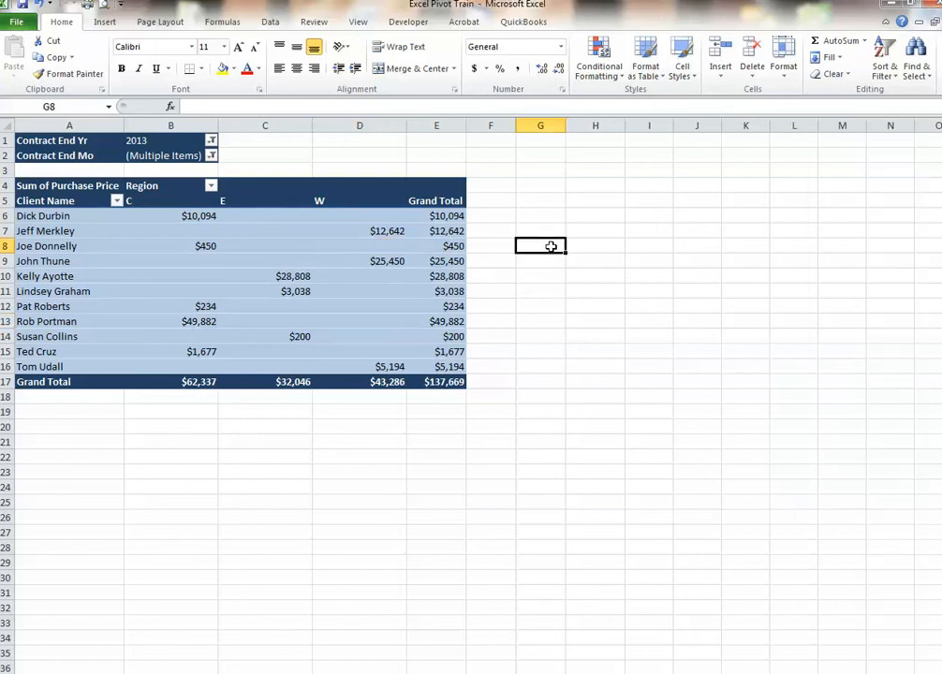
pyautogui.click(271, 247)
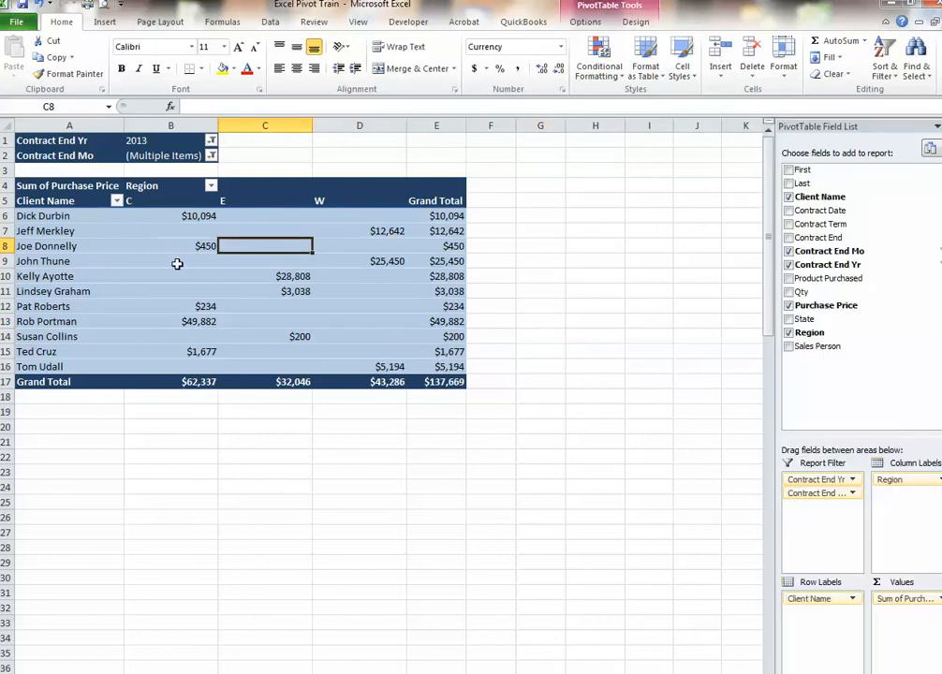
pyautogui.rightClick(177, 264)
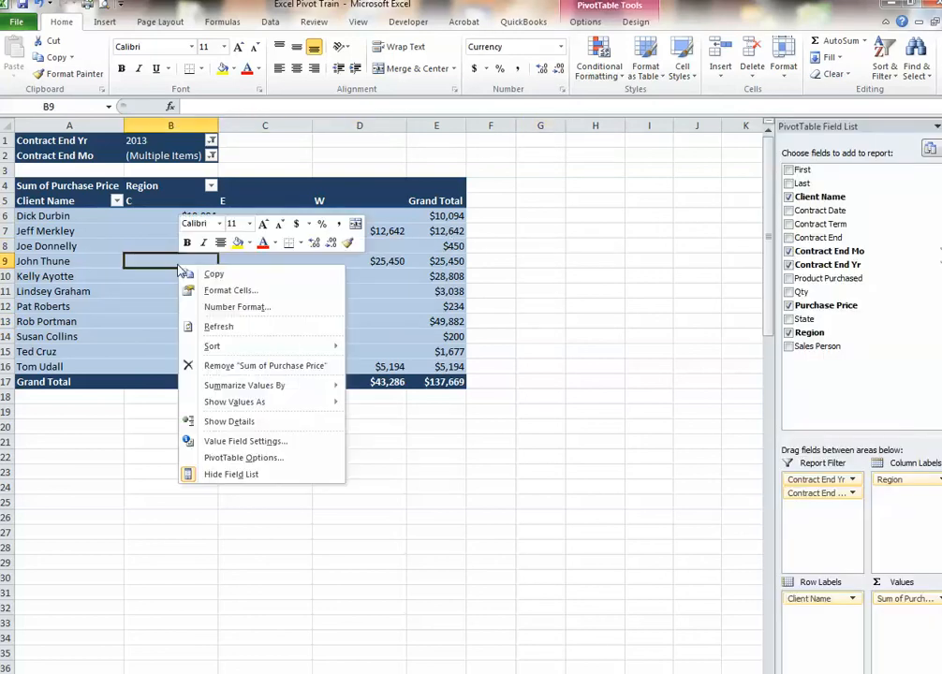
pyautogui.click(219, 328)
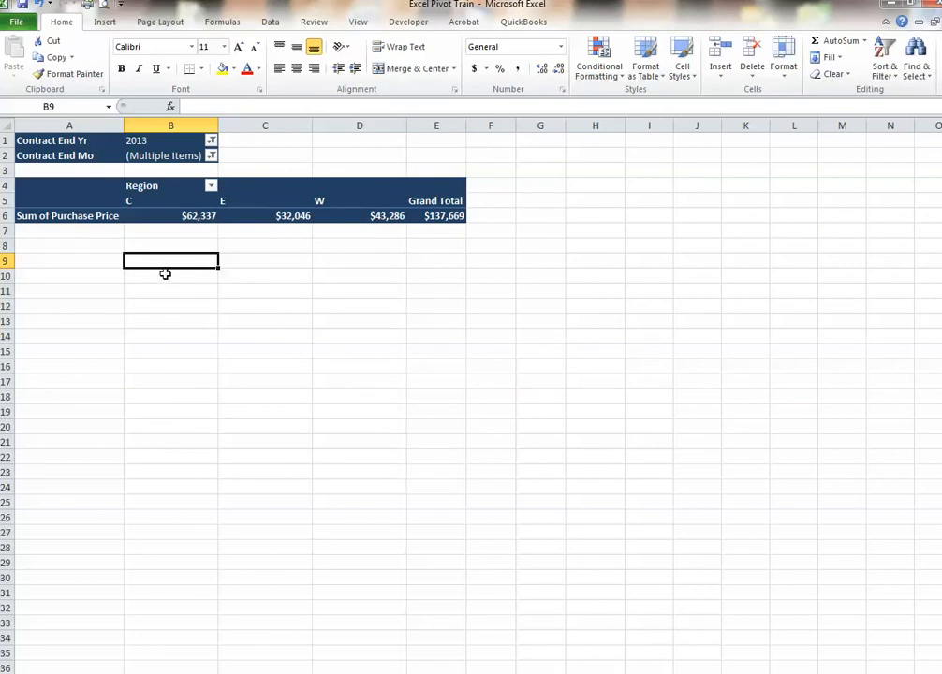
# Add the Congressman field to the PivotTable's row labels and remove Region from its column labels
pyautogui.click(86, 197)
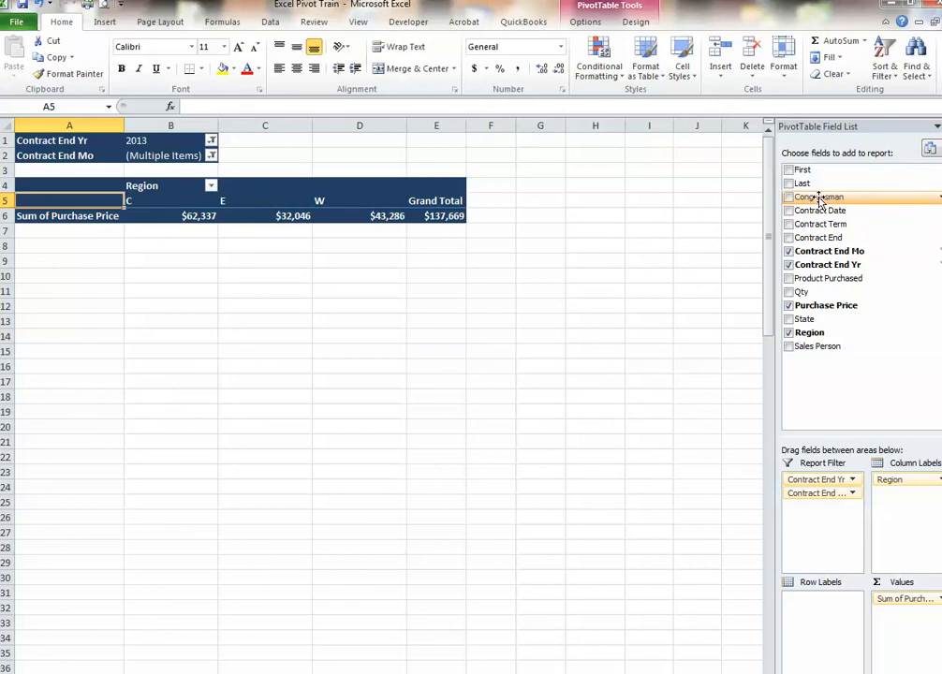
pyautogui.moveTo(821, 200); pyautogui.dragTo(825, 599)
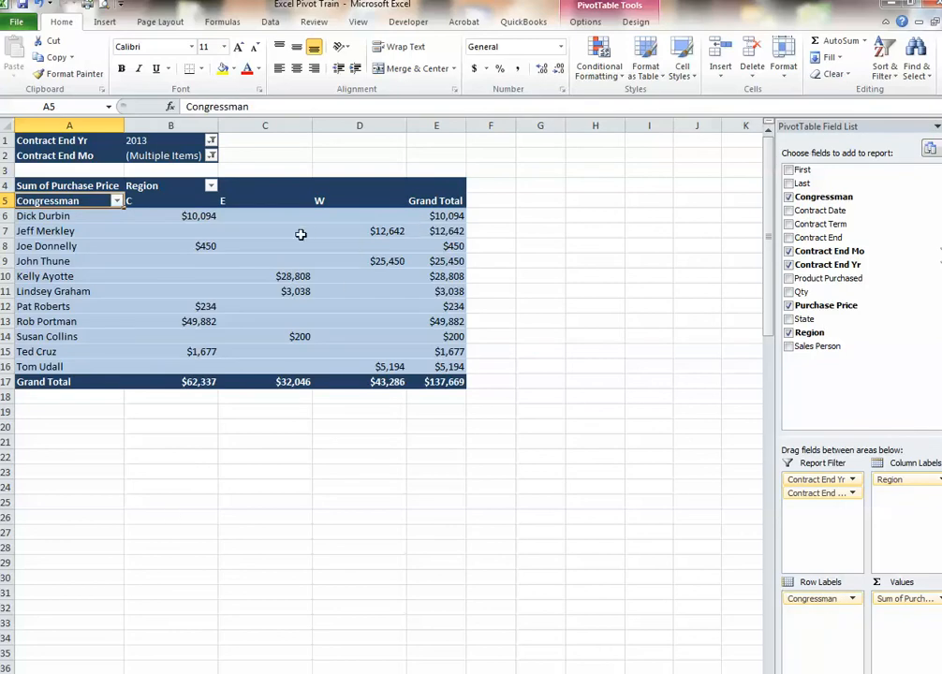
pyautogui.click(300, 234)
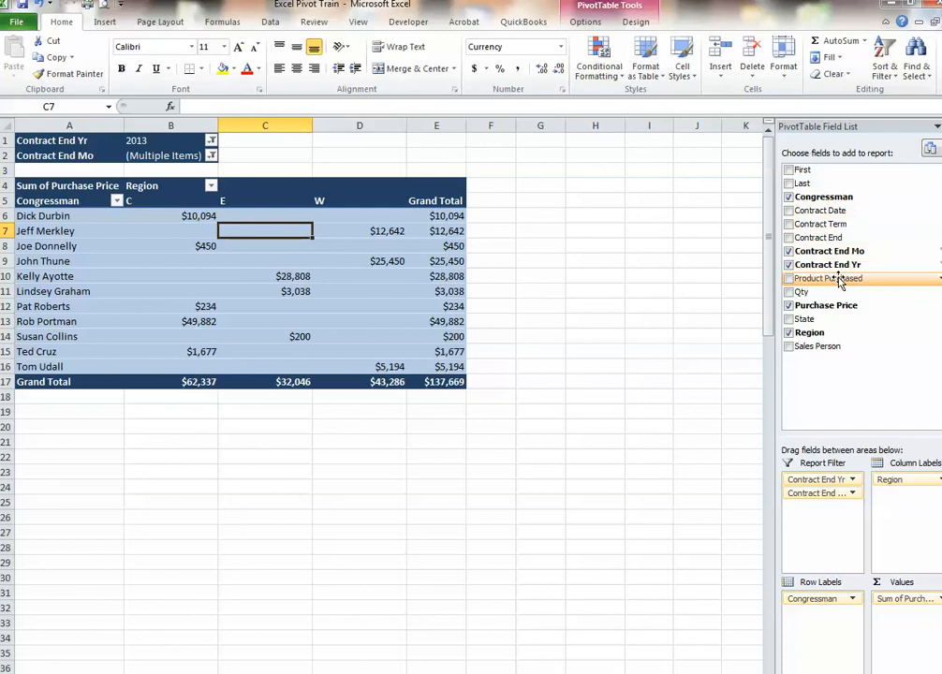
pyautogui.moveTo(894, 482); pyautogui.dragTo(875, 234)
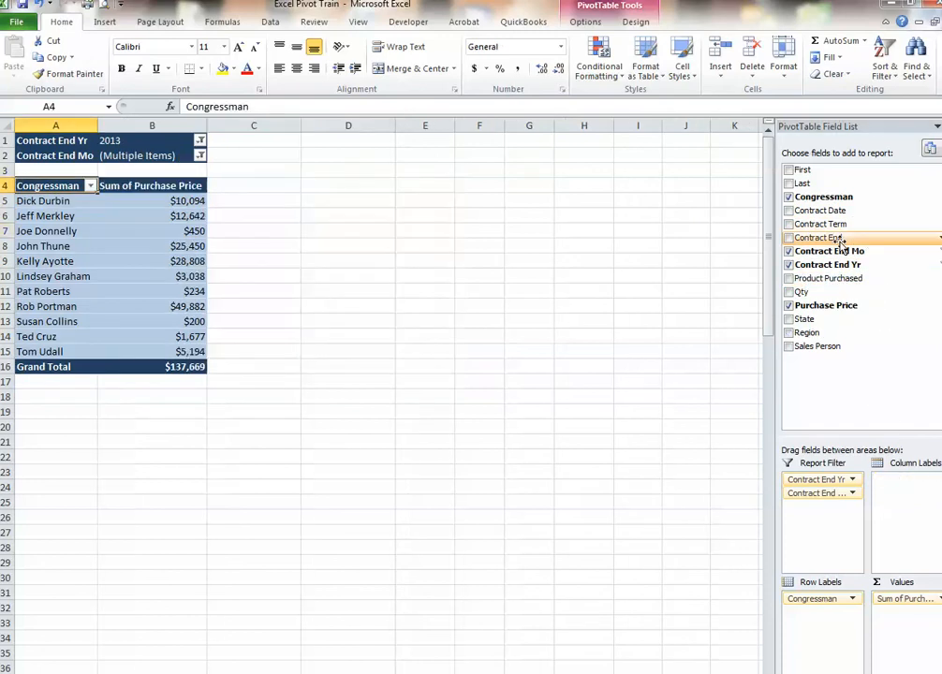
# Add Product Purchased to the PivotTable's column labels and replace Congressman with Sales Person in the row labels
pyautogui.moveTo(847, 278); pyautogui.dragTo(909, 493)
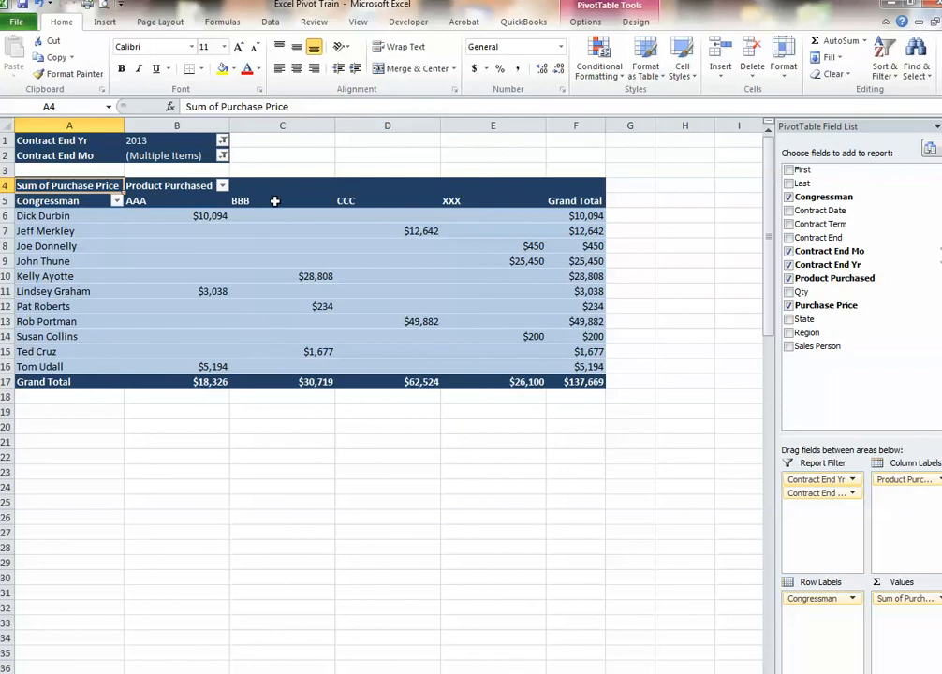
pyautogui.moveTo(816, 599); pyautogui.dragTo(873, 194)
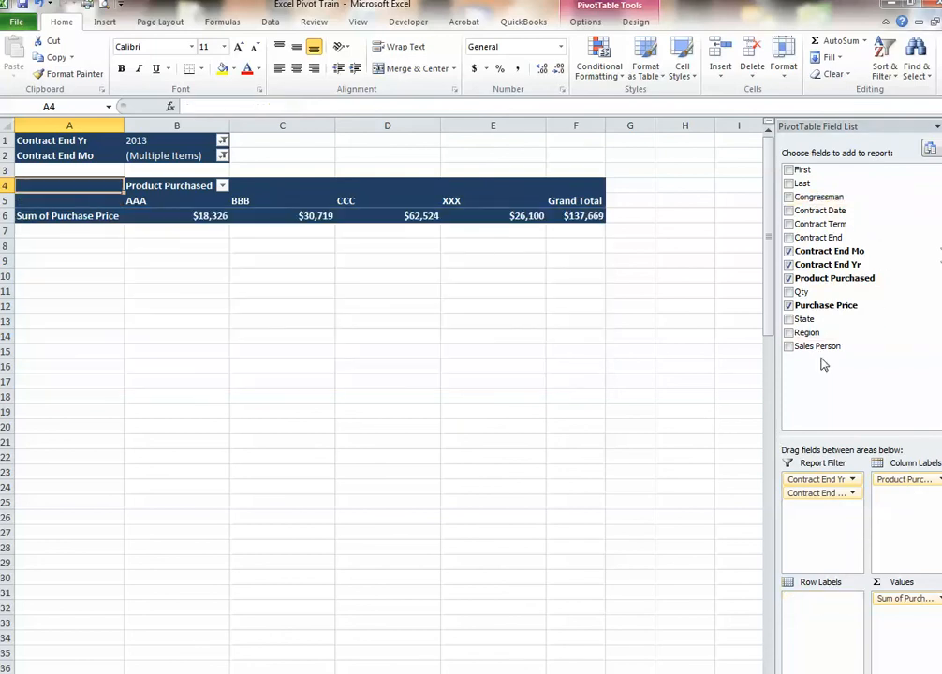
pyautogui.moveTo(817, 346); pyautogui.dragTo(825, 643)
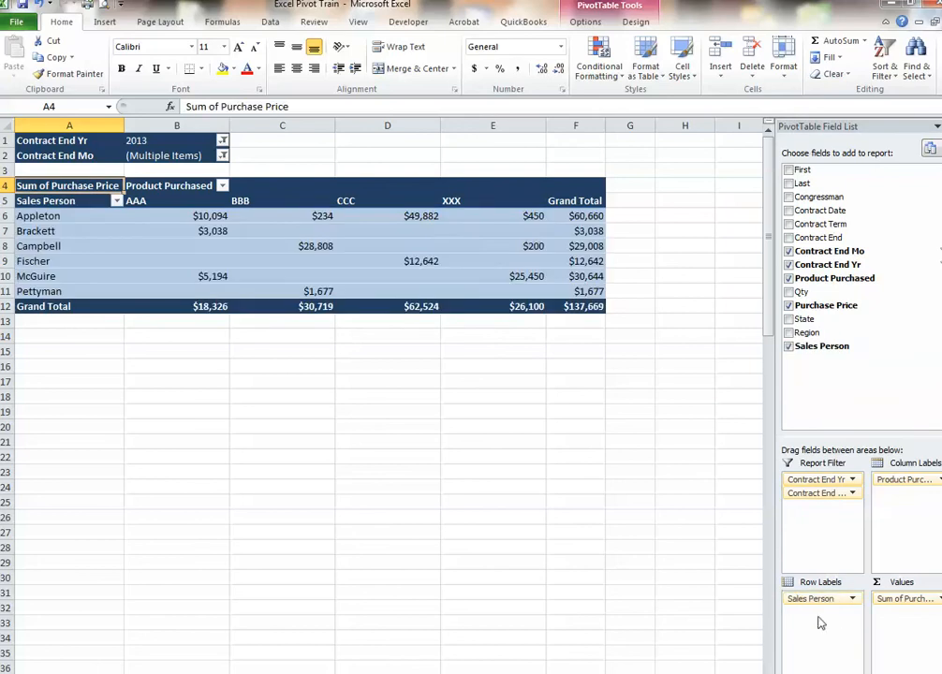
# Reset the PivotTable's Contract End Yr and Contract End Mo report filters to (All)
pyautogui.click(222, 140)
pyautogui.click(75, 176)
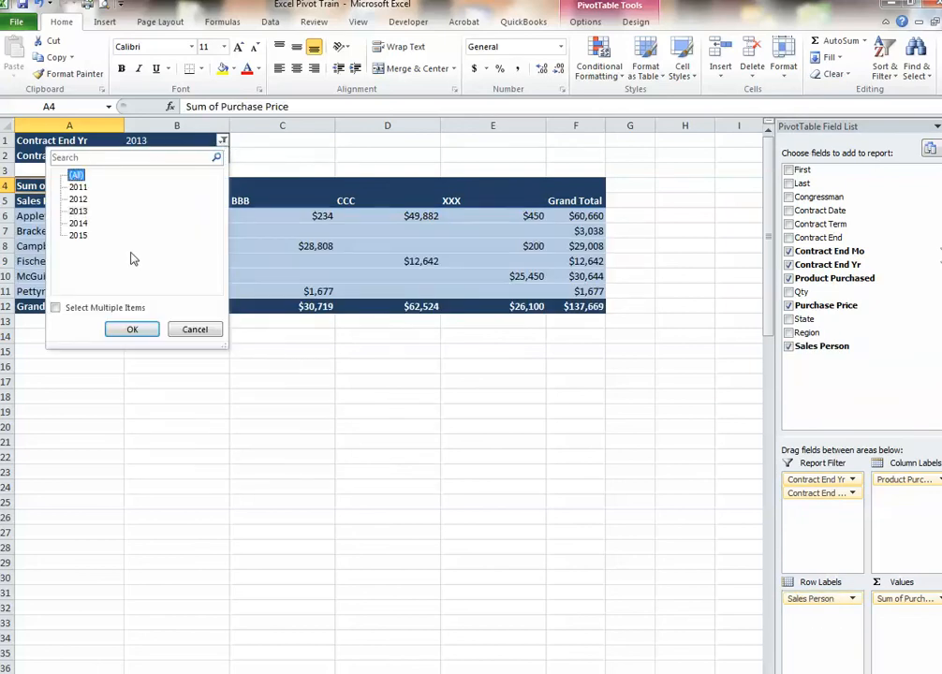
pyautogui.click(132, 328)
pyautogui.click(223, 156)
pyautogui.click(76, 189)
pyautogui.click(132, 345)
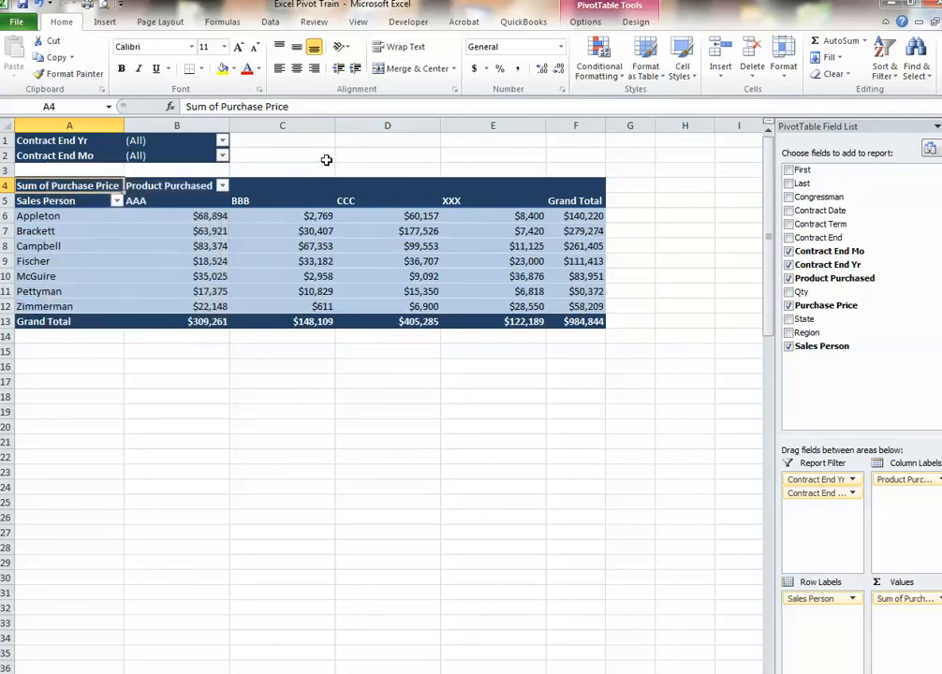
# Select cells inside and outside the PivotTable to examine when the PivotTable Field List is displayed
pyautogui.click(316, 155)
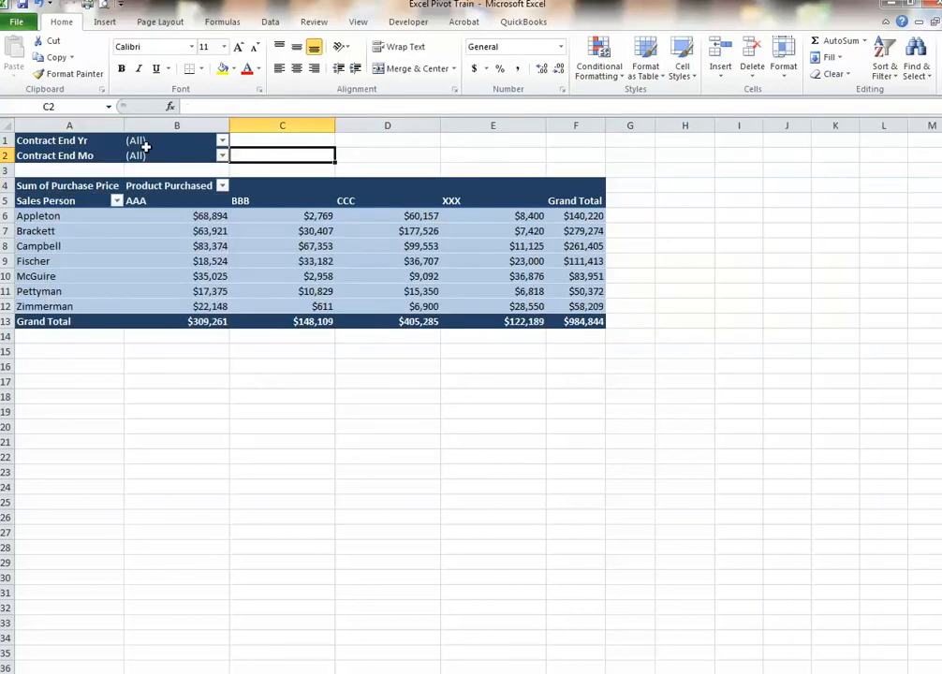
pyautogui.moveTo(204, 322)
pyautogui.moveTo(270, 280)
pyautogui.click(93, 366)
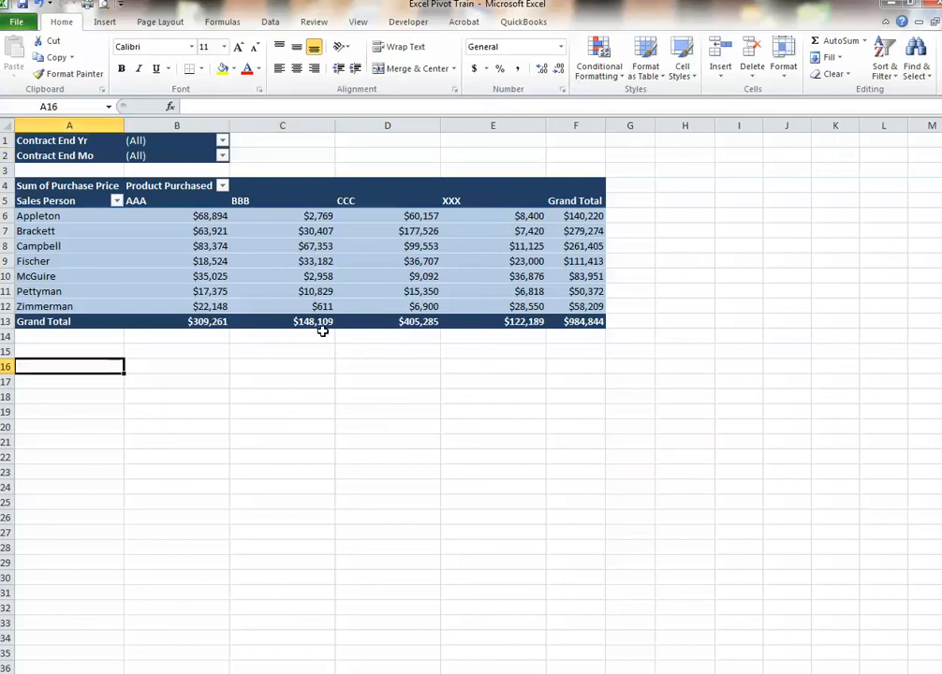
pyautogui.click(282, 290)
pyautogui.click(269, 260)
pyautogui.click(468, 260)
pyautogui.click(126, 245)
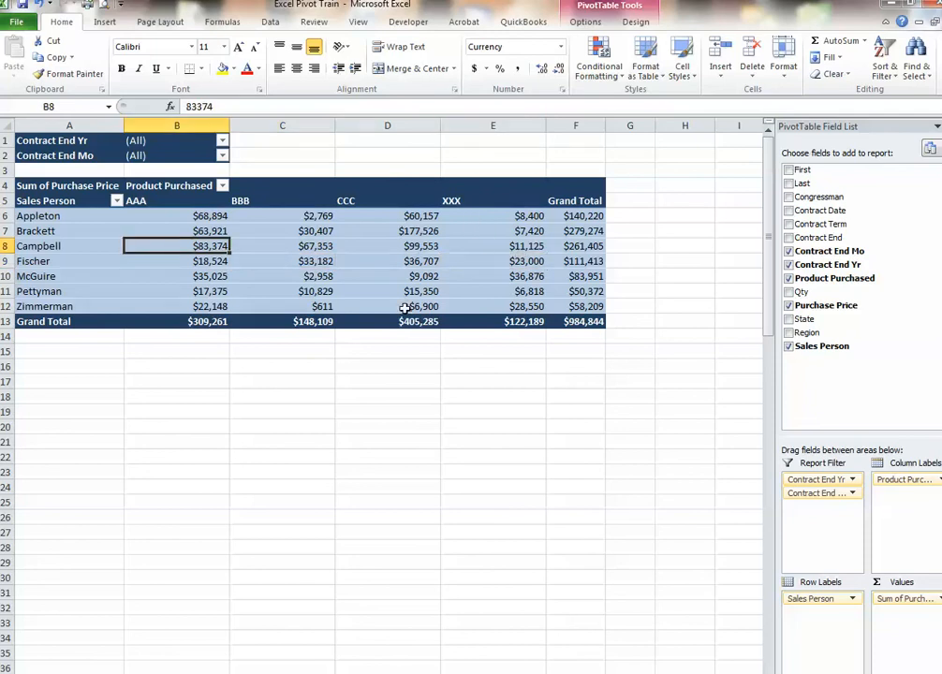
pyautogui.click(693, 243)
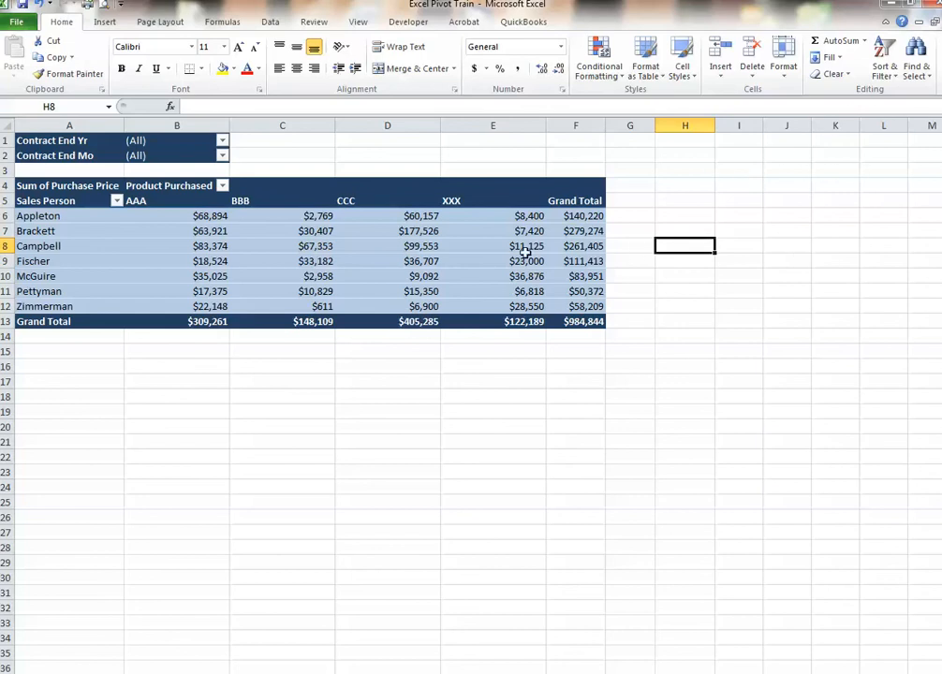
pyautogui.moveTo(375, 247)
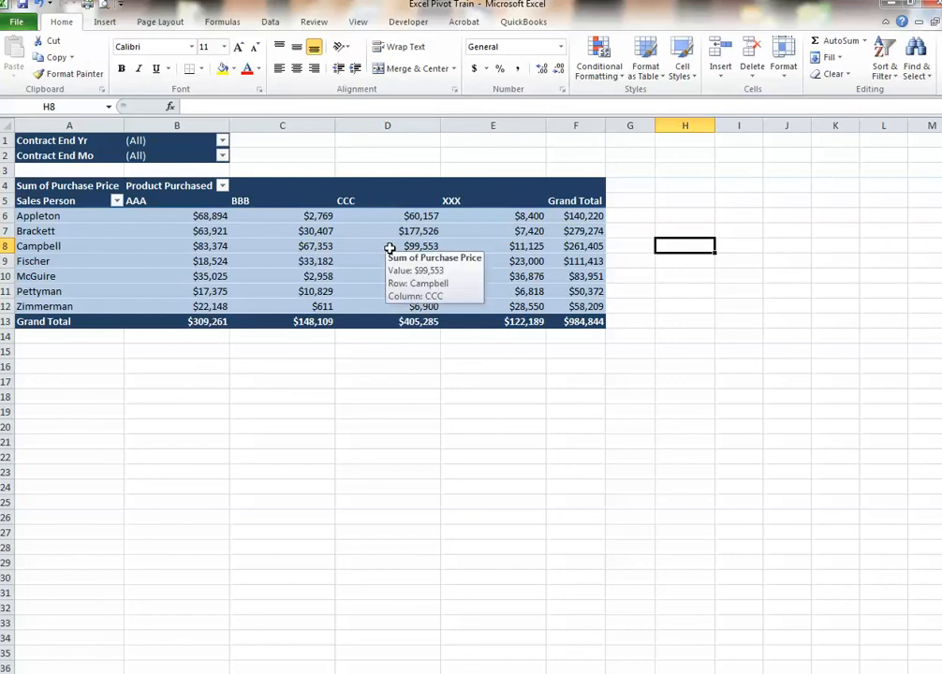
pyautogui.moveTo(726, 185); pyautogui.dragTo(887, 421)
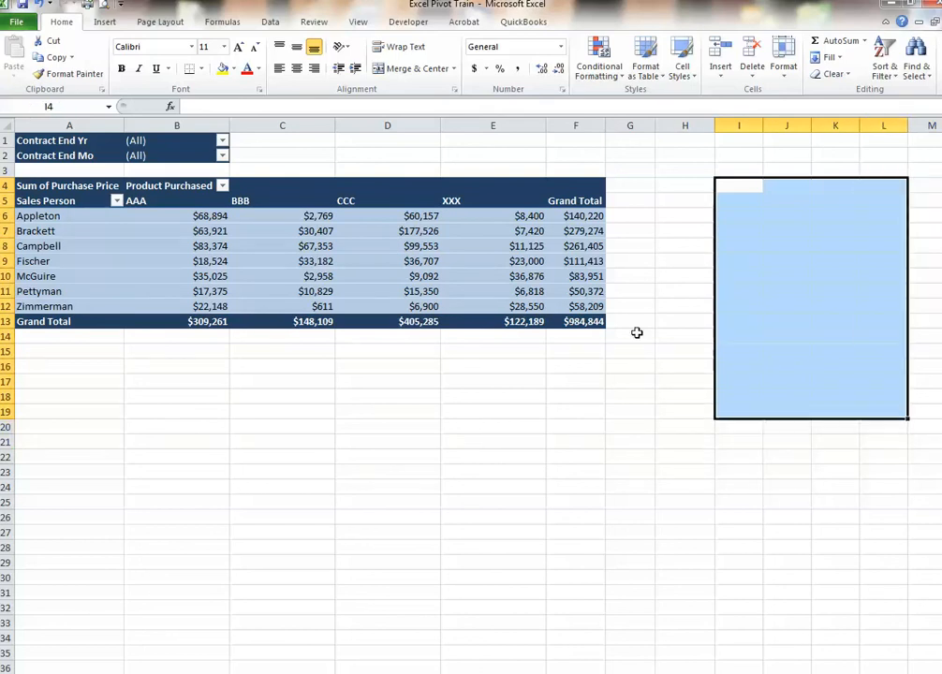
pyautogui.click(502, 267)
pyautogui.click(364, 248)
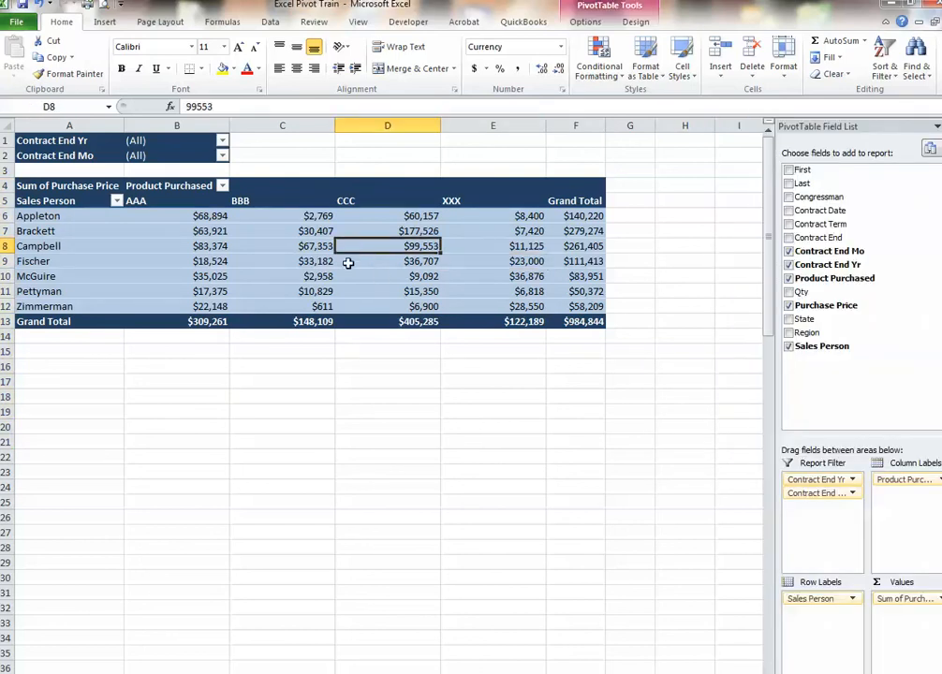
# Hide the PivotTable Field List and check its display with cells selected inside and outside the PivotTable
pyautogui.rightClick(360, 265)
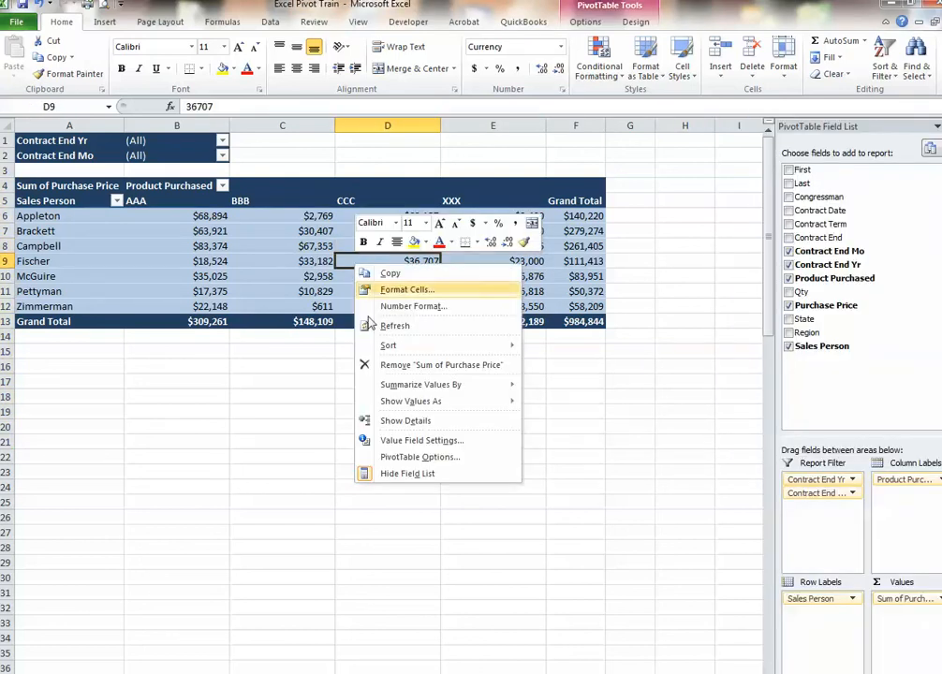
pyautogui.click(409, 475)
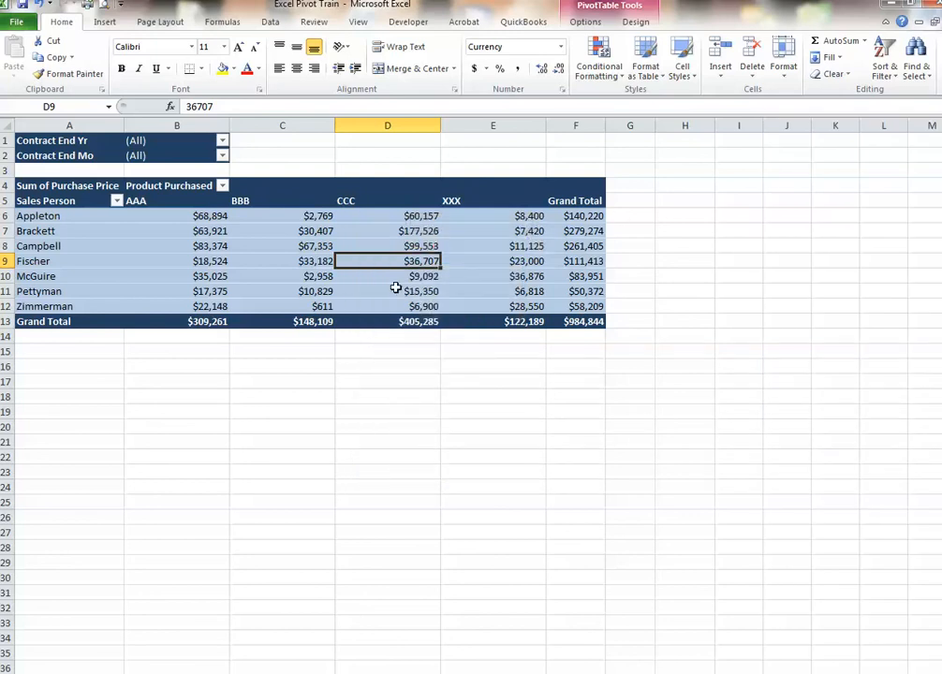
pyautogui.moveTo(393, 287)
pyautogui.click(711, 262)
pyautogui.click(515, 261)
pyautogui.click(685, 246)
pyautogui.click(403, 232)
pyautogui.click(826, 251)
pyautogui.click(393, 245)
# Show the hidden PivotTable Field List again
pyautogui.rightClick(490, 279)
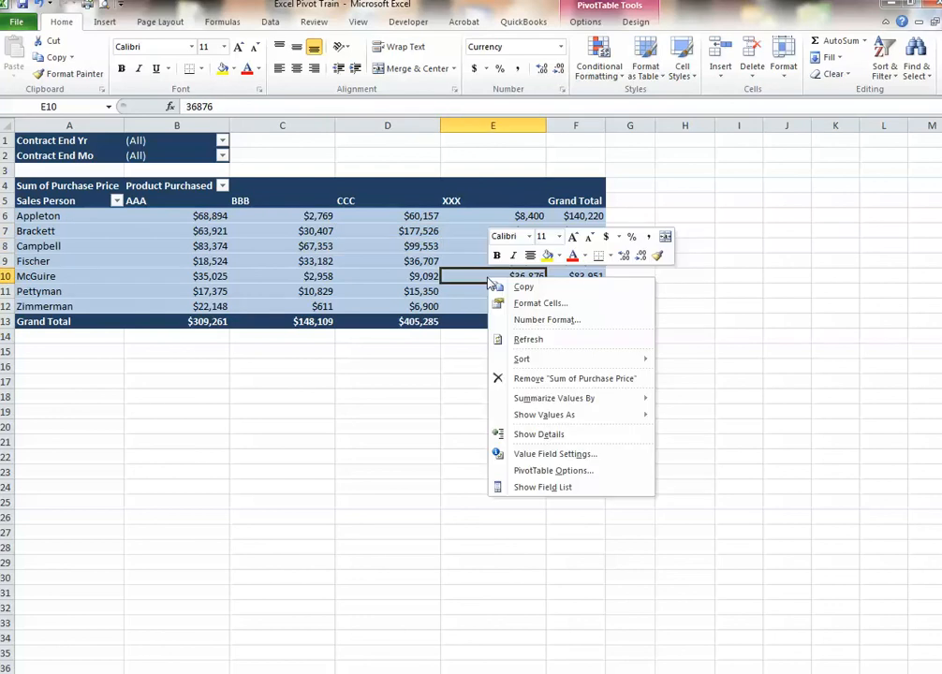
pyautogui.click(544, 487)
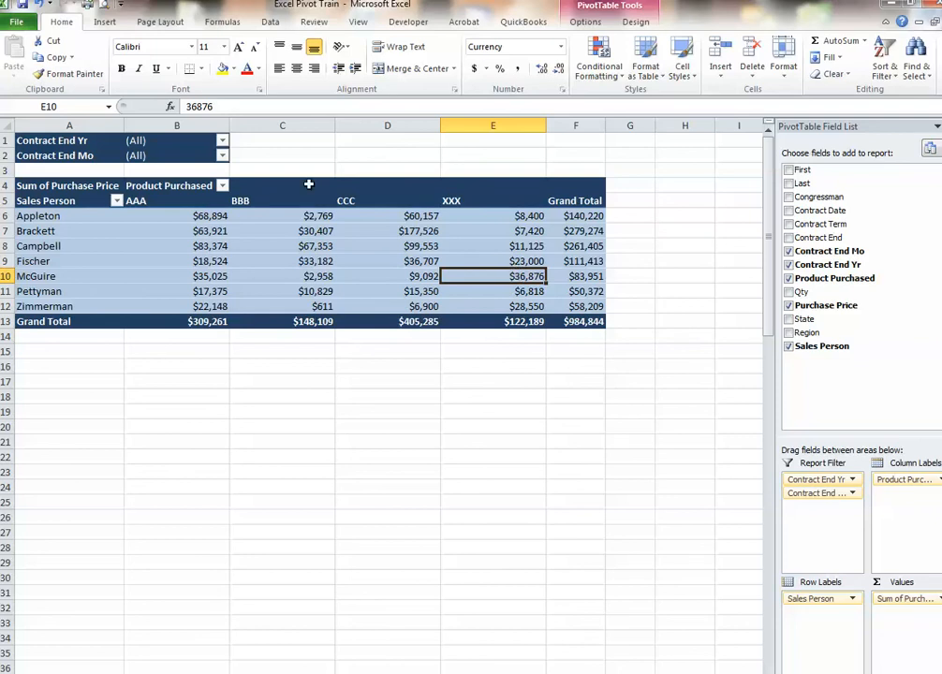
# Insert a stacked 3-D column PivotChart from the PivotTable and place it below the table, starting at row 16
pyautogui.click(254, 247)
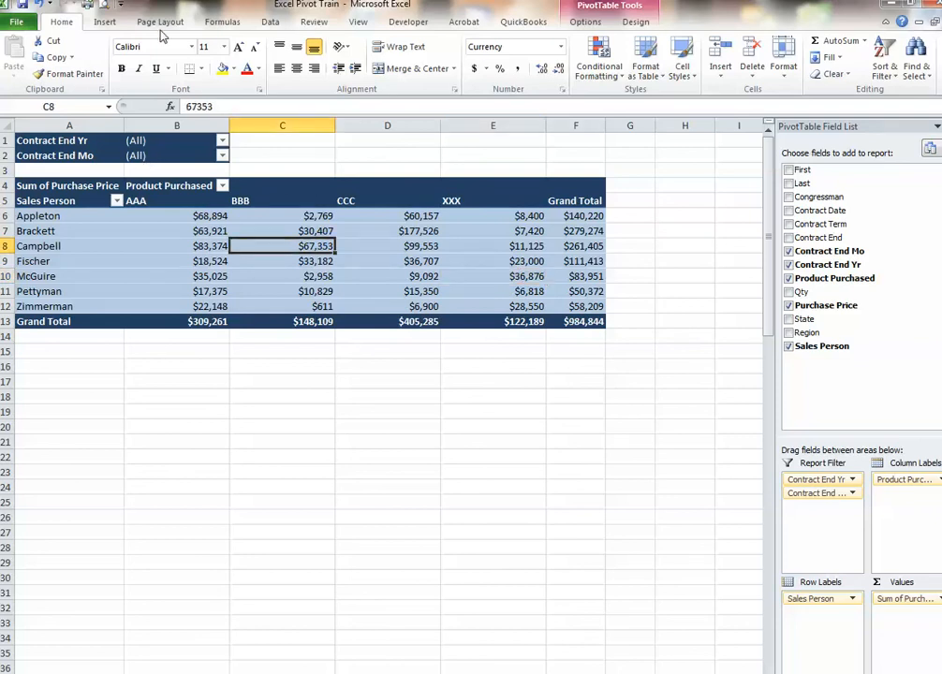
pyautogui.click(108, 24)
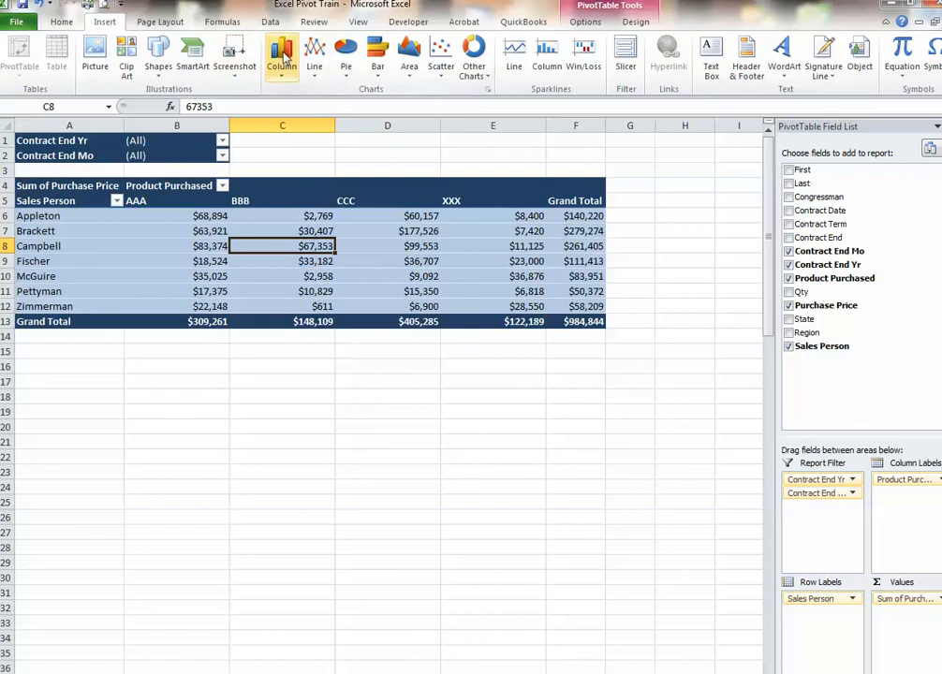
pyautogui.click(284, 58)
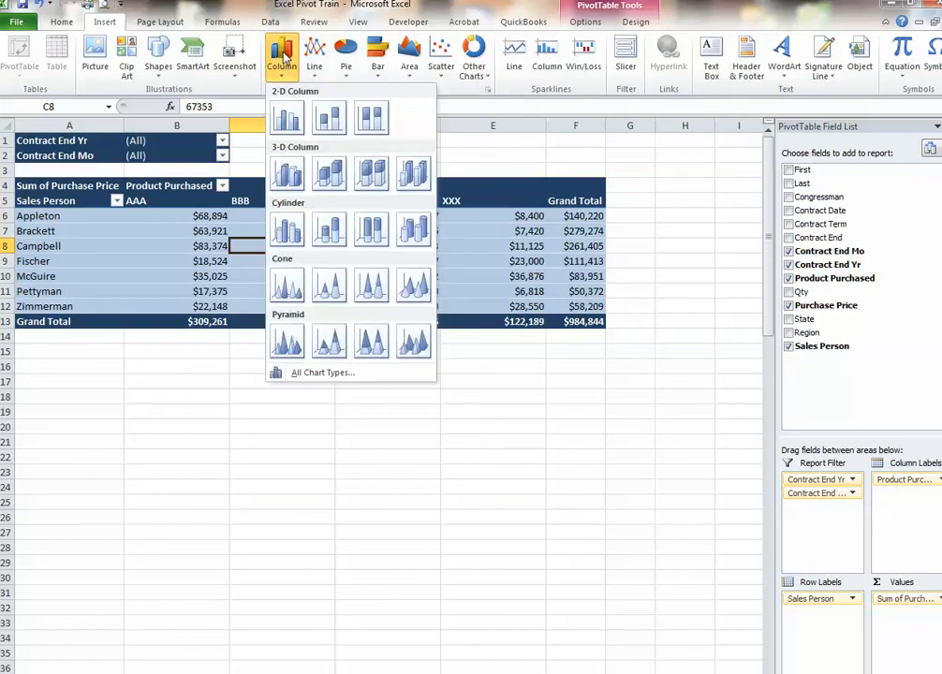
pyautogui.click(341, 173)
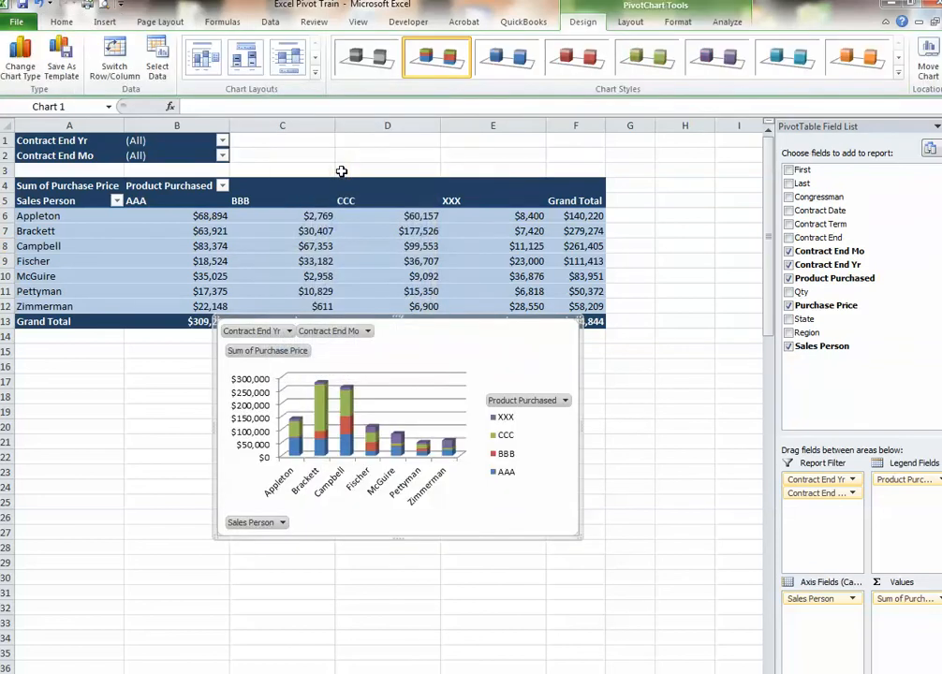
pyautogui.moveTo(437, 349); pyautogui.dragTo(410, 402)
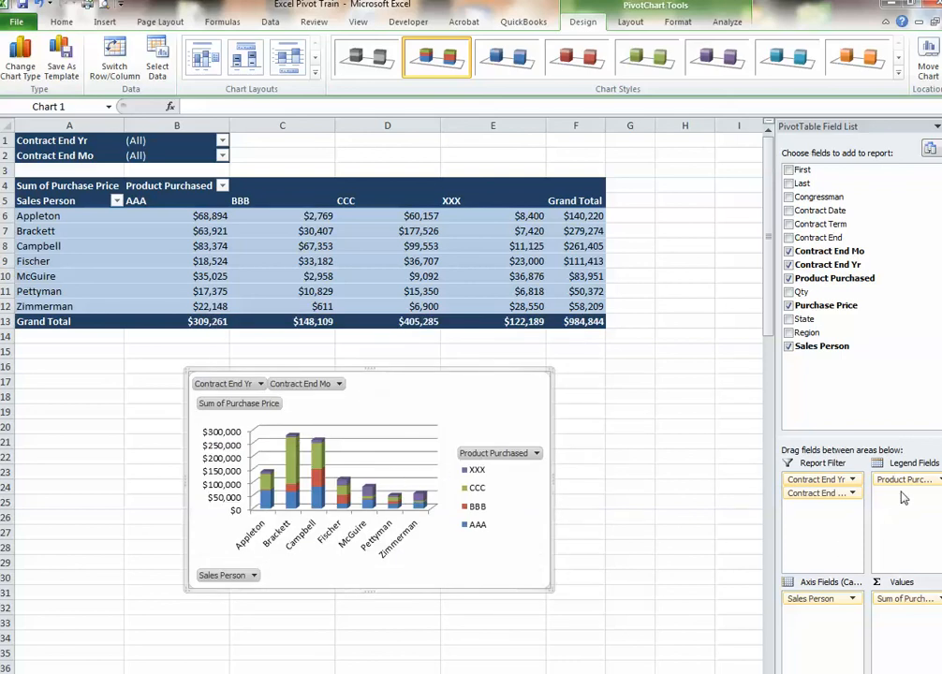
# Try swapping Product Purchased and Sales Person between the PivotChart's legend and axis fields, and restore their original arrangement
pyautogui.moveTo(904, 480)
pyautogui.mouseDown()
pyautogui.moveTo(841, 600)
pyautogui.moveTo(803, 607)
pyautogui.moveTo(920, 529)
pyautogui.moveTo(916, 480)
pyautogui.mouseUp()
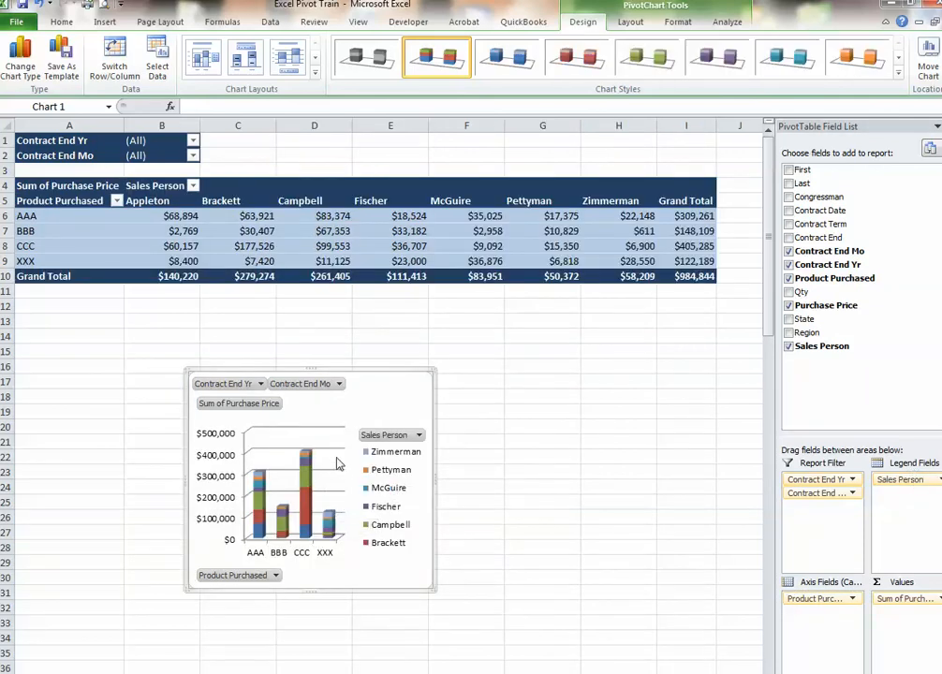
pyautogui.moveTo(815, 598)
pyautogui.mouseDown()
pyautogui.moveTo(894, 505)
pyautogui.moveTo(871, 555)
pyautogui.moveTo(802, 614)
pyautogui.mouseUp()
# Move the PivotChart further left beneath the PivotTable so that it starts in column A
pyautogui.moveTo(365, 409); pyautogui.dragTo(284, 407)
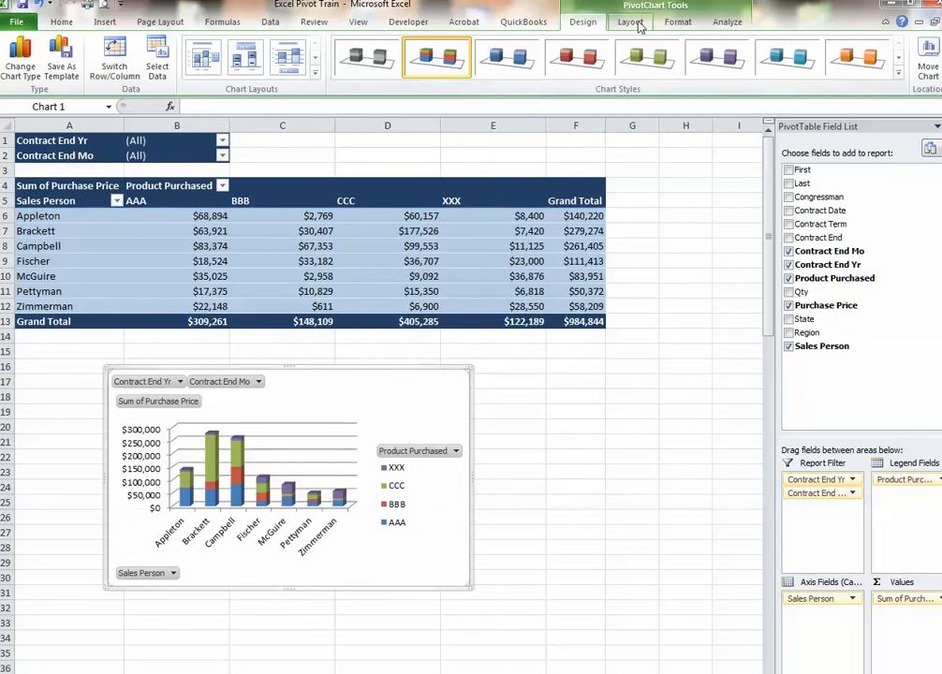
# Insert a slicer for the State field and place it to the right of the PivotTable, around columns I to K
pyautogui.click(309, 230)
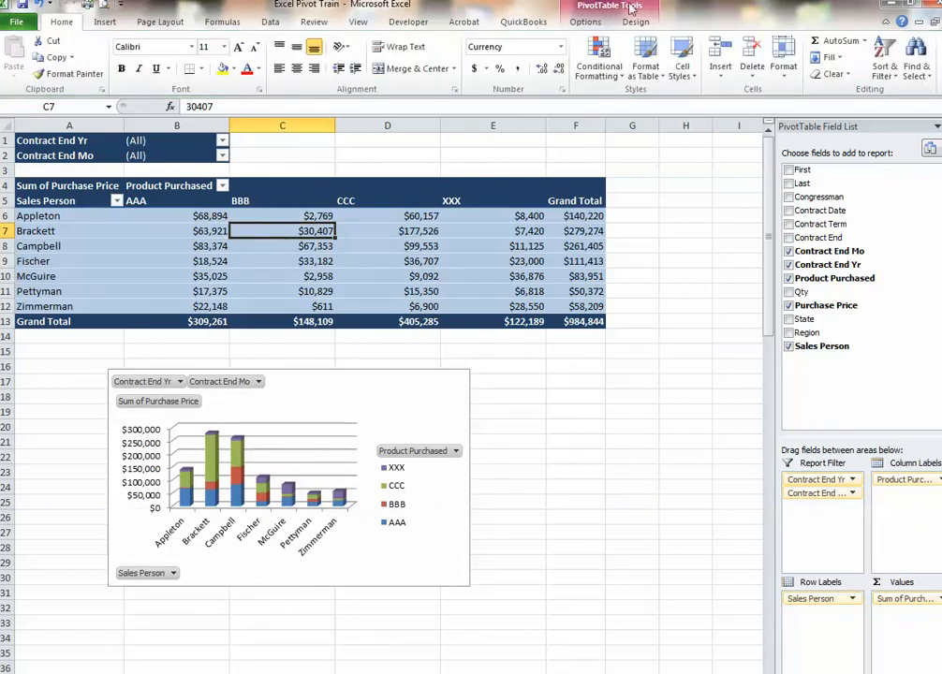
pyautogui.click(586, 21)
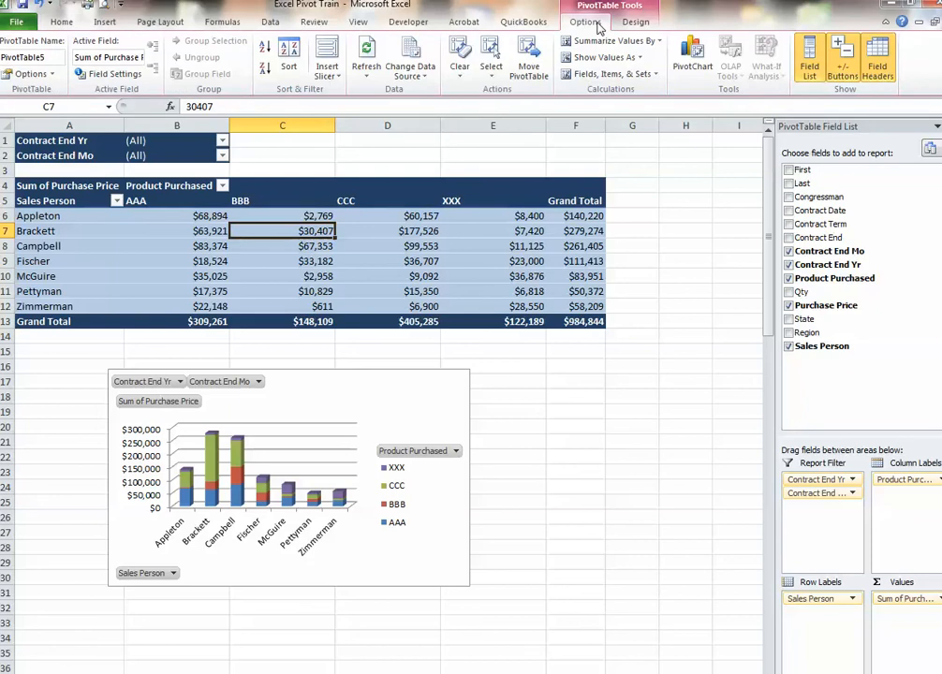
pyautogui.click(328, 72)
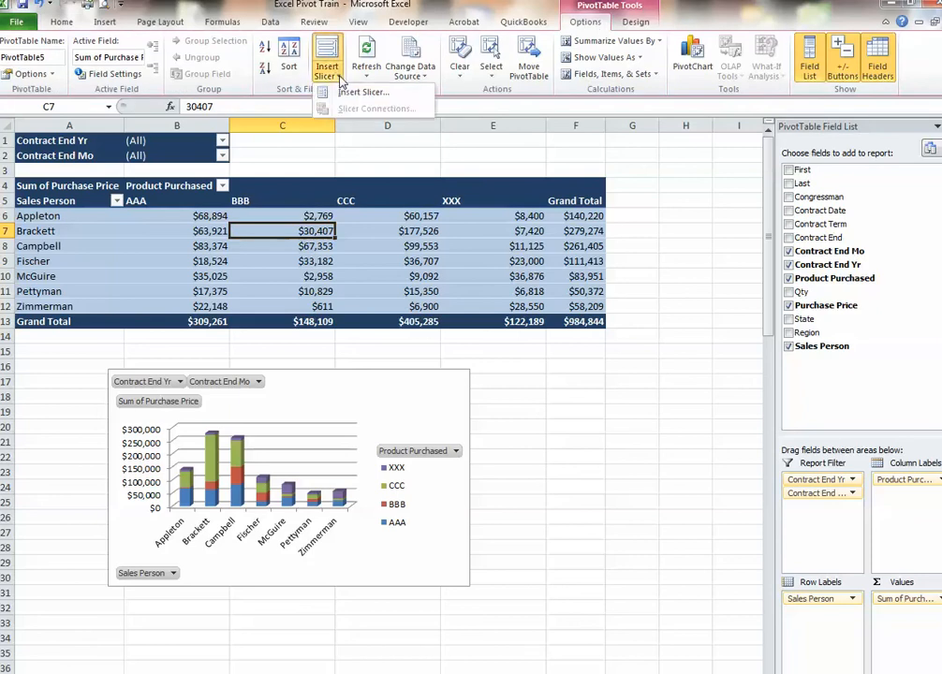
pyautogui.click(360, 92)
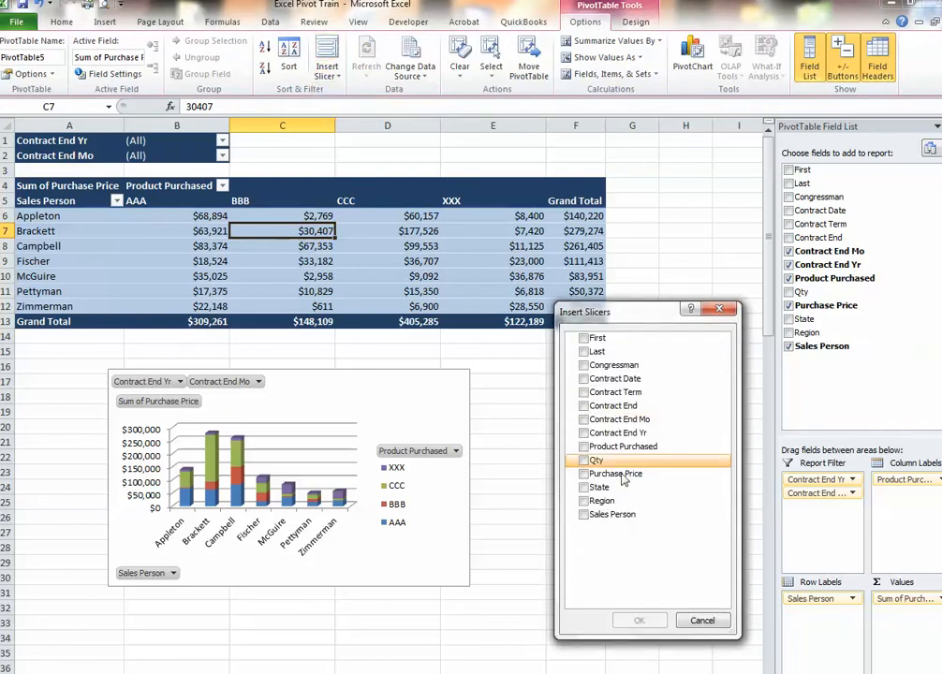
pyautogui.click(584, 488)
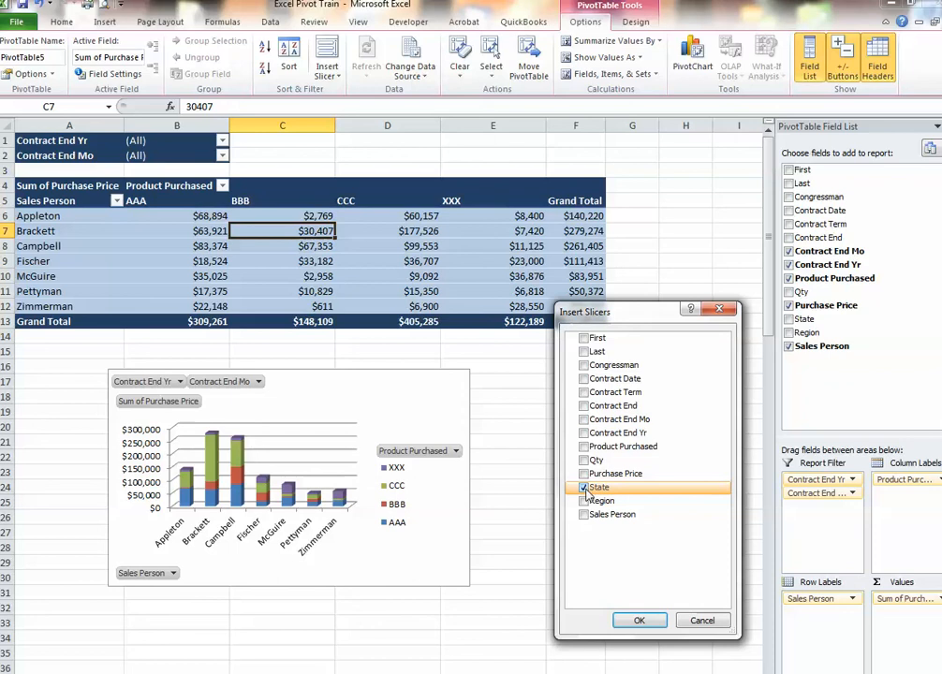
pyautogui.click(638, 623)
pyautogui.moveTo(427, 341); pyautogui.dragTo(810, 251)
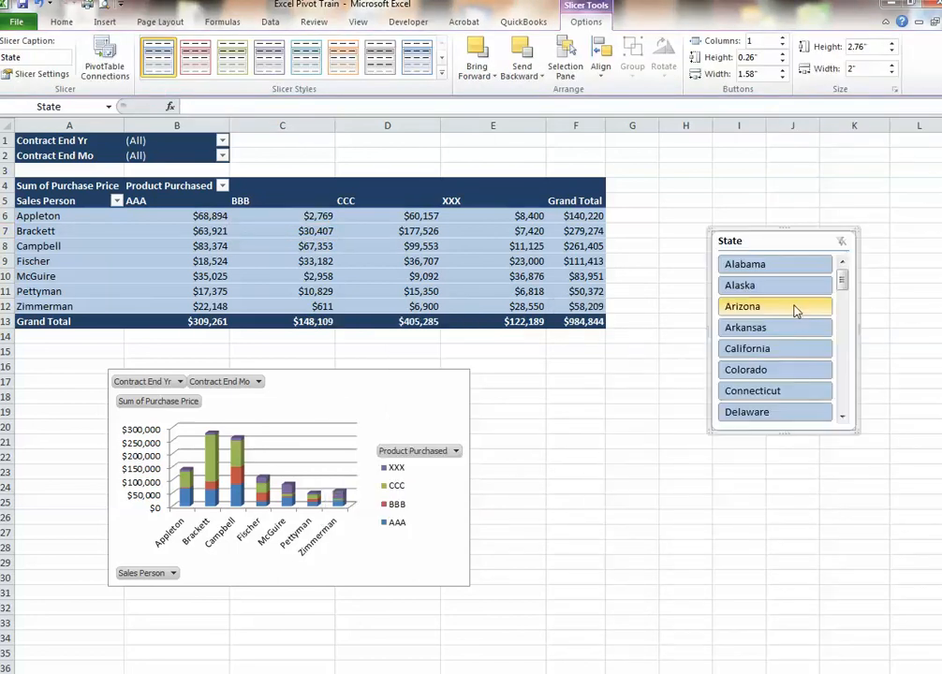
# Try the State slicer on individual states, including Alaska, California, Connecticut, Iowa and Kansas, and clear the slicer filter
pyautogui.click(774, 286)
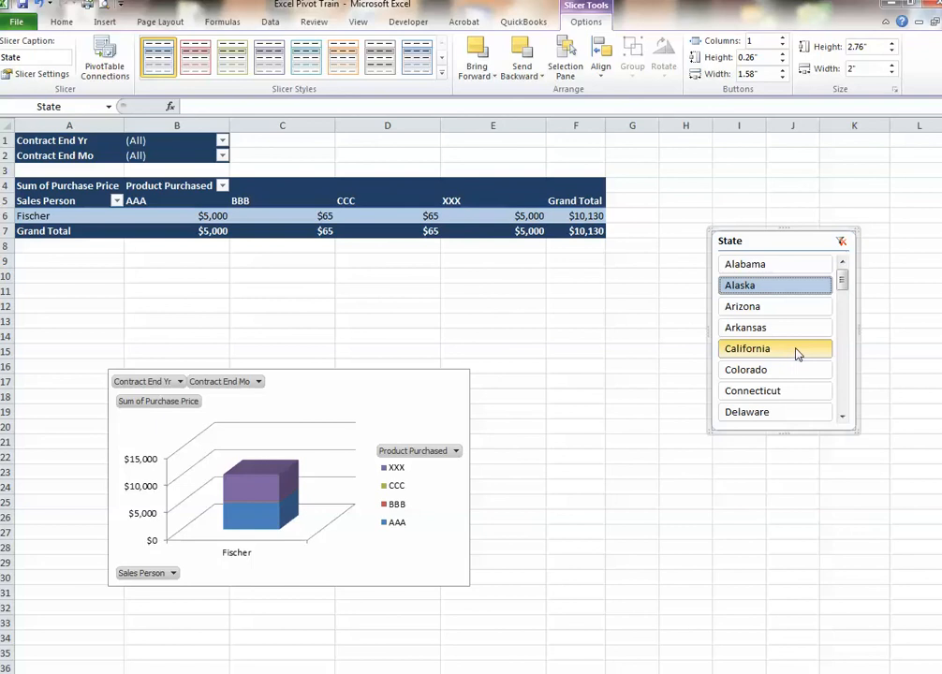
pyautogui.click(766, 356)
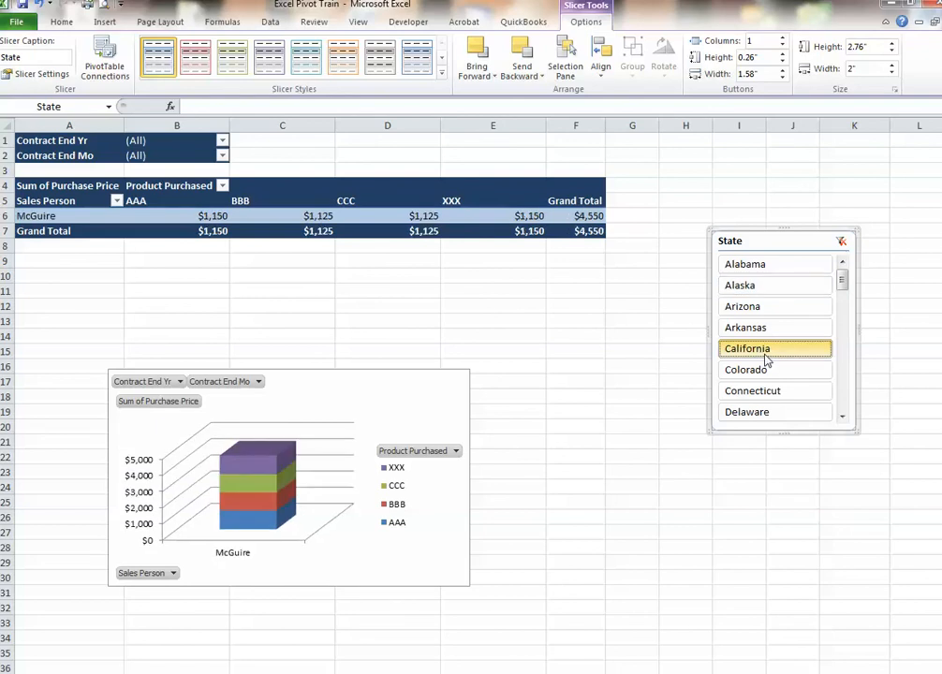
pyautogui.click(750, 391)
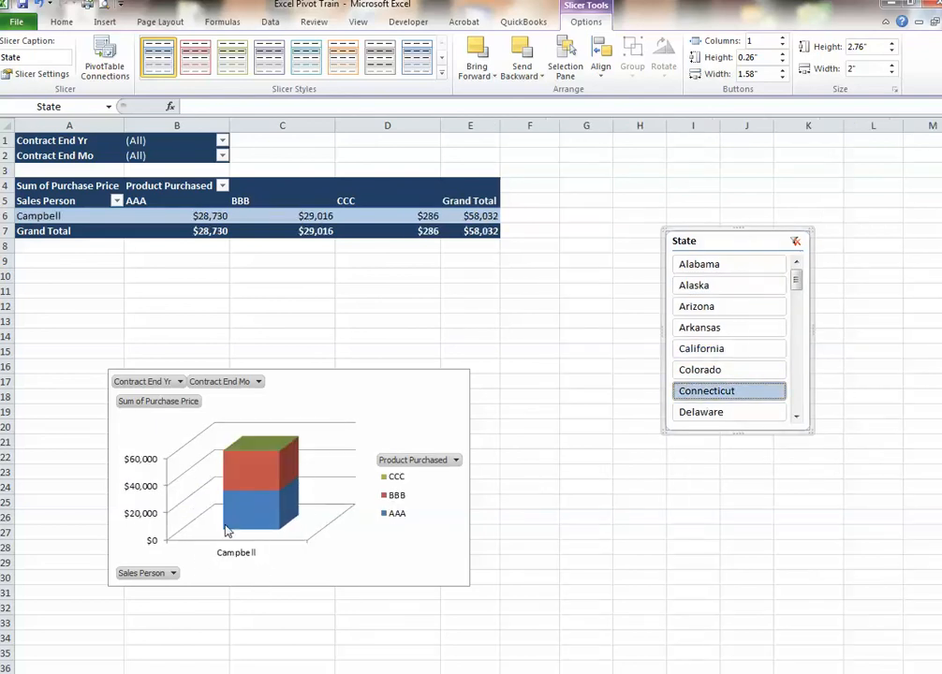
pyautogui.click(714, 370)
pyautogui.click(798, 379)
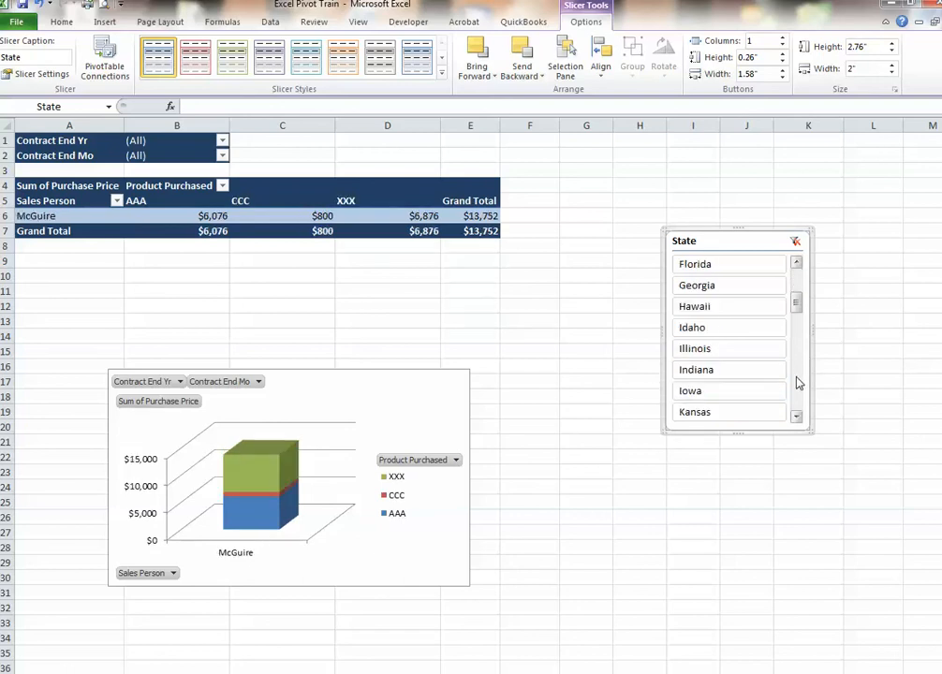
pyautogui.click(729, 391)
pyautogui.click(673, 327)
pyautogui.click(670, 286)
pyautogui.click(663, 372)
pyautogui.click(679, 414)
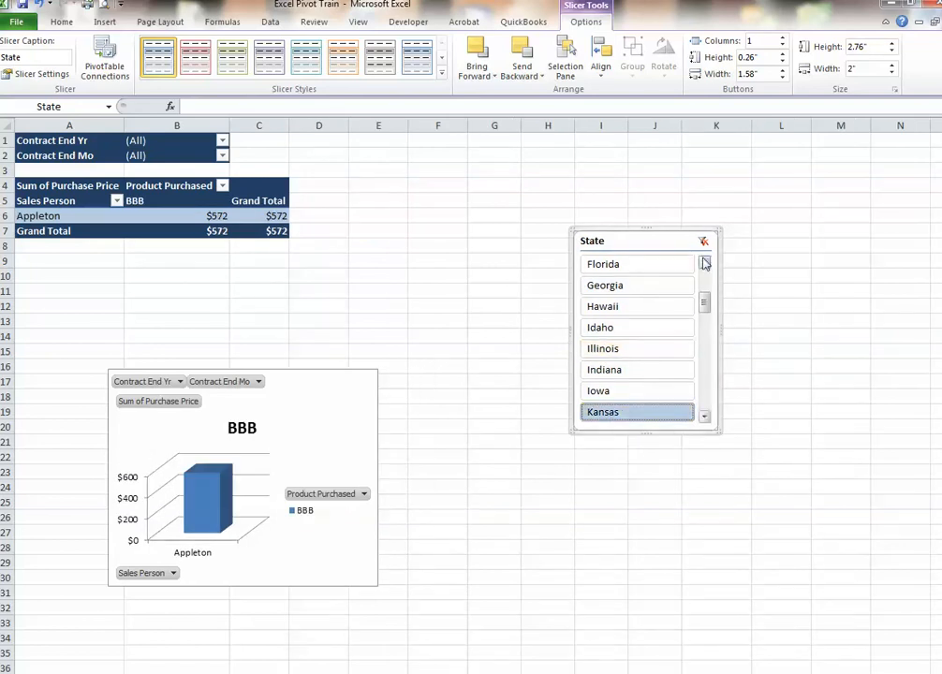
pyautogui.click(703, 241)
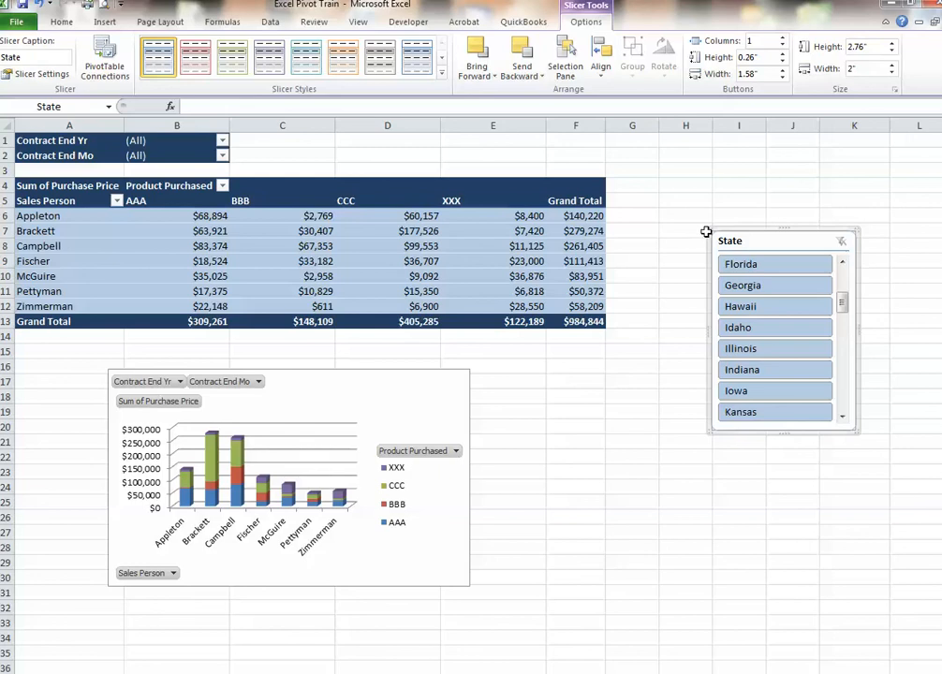
# Go to the source data sheet and enter the header "aaaaa" in cell O1, beside the Sales Person column
pyautogui.click(248, 215)
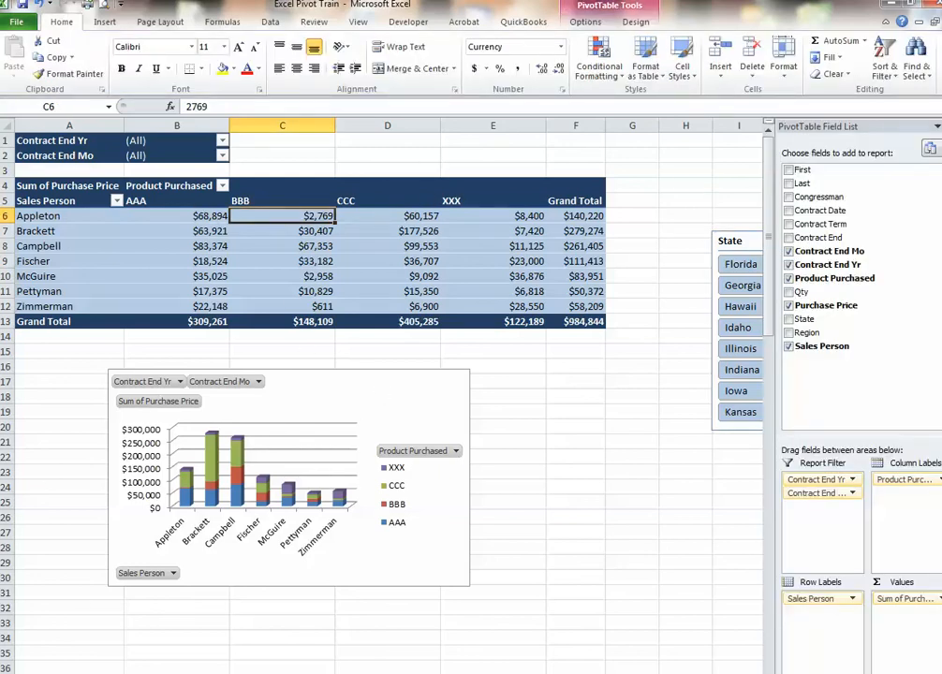
pyautogui.hotkey('ctrl', 'pagedown')
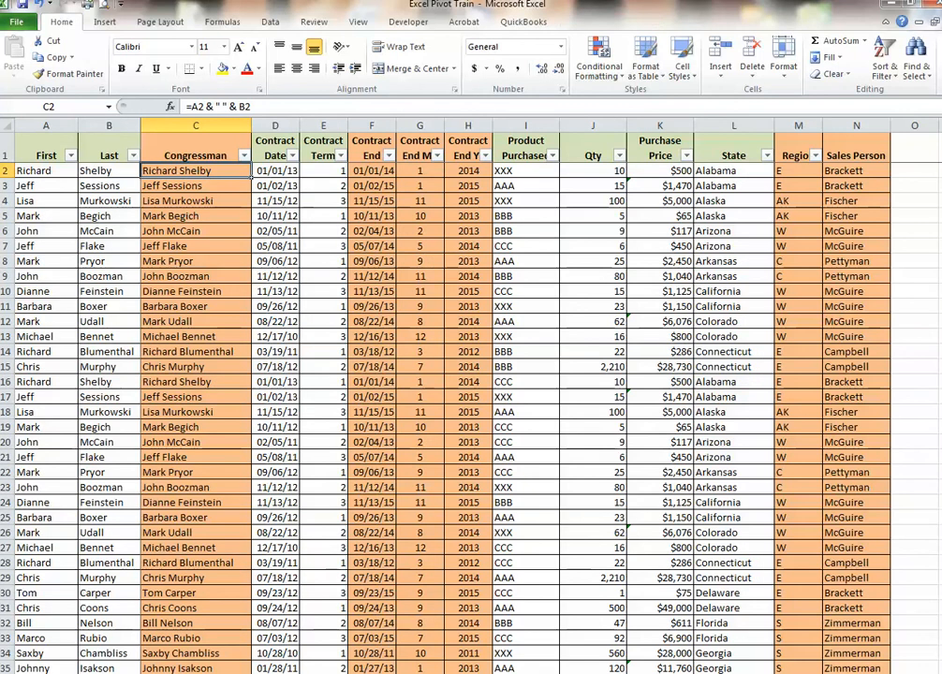
pyautogui.click(176, 384)
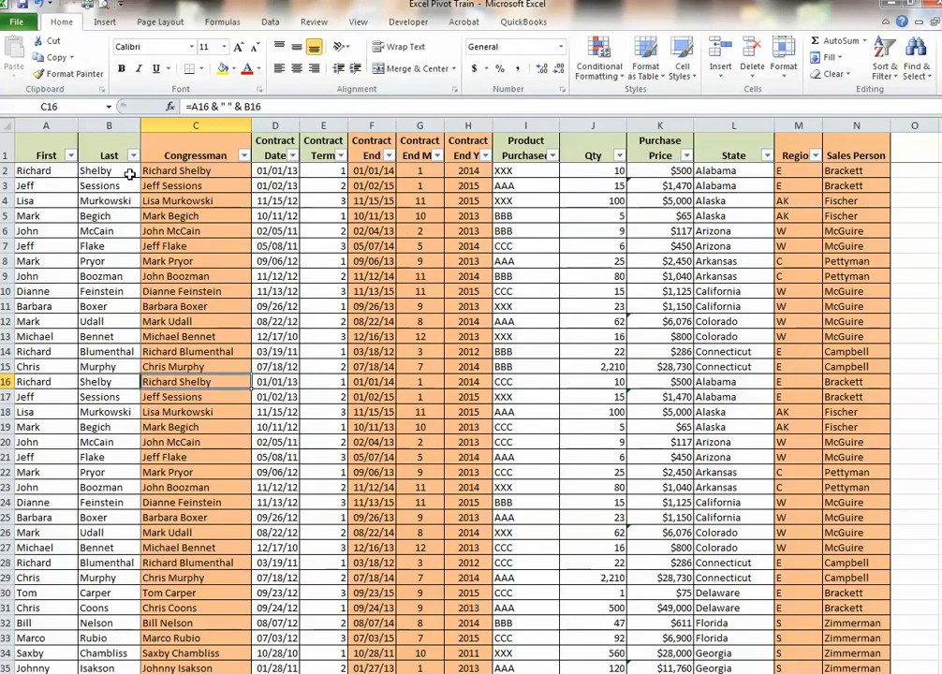
pyautogui.click(913, 153)
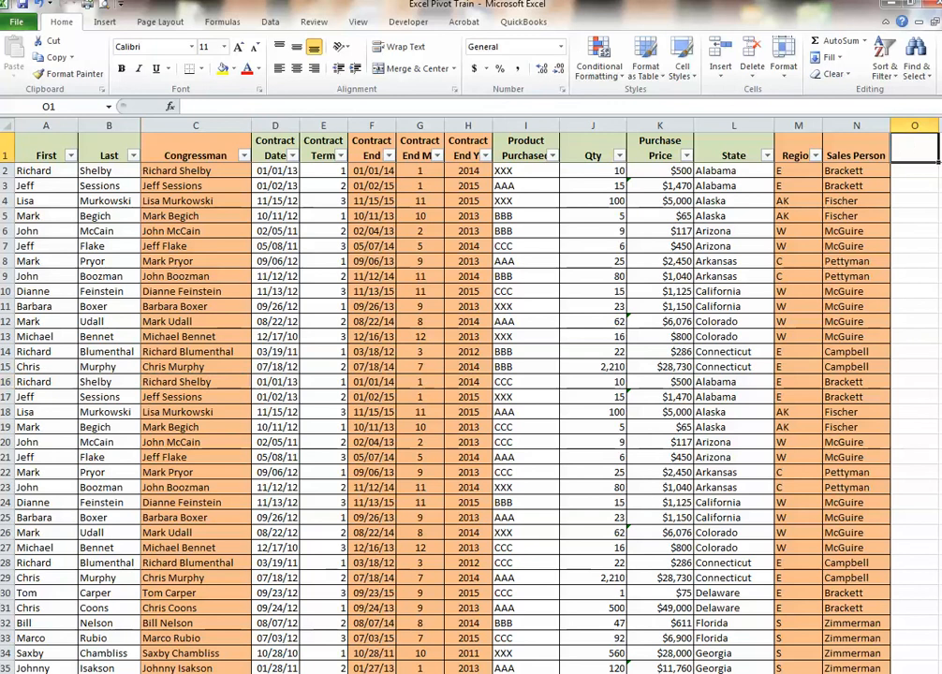
pyautogui.write('aaaaa')
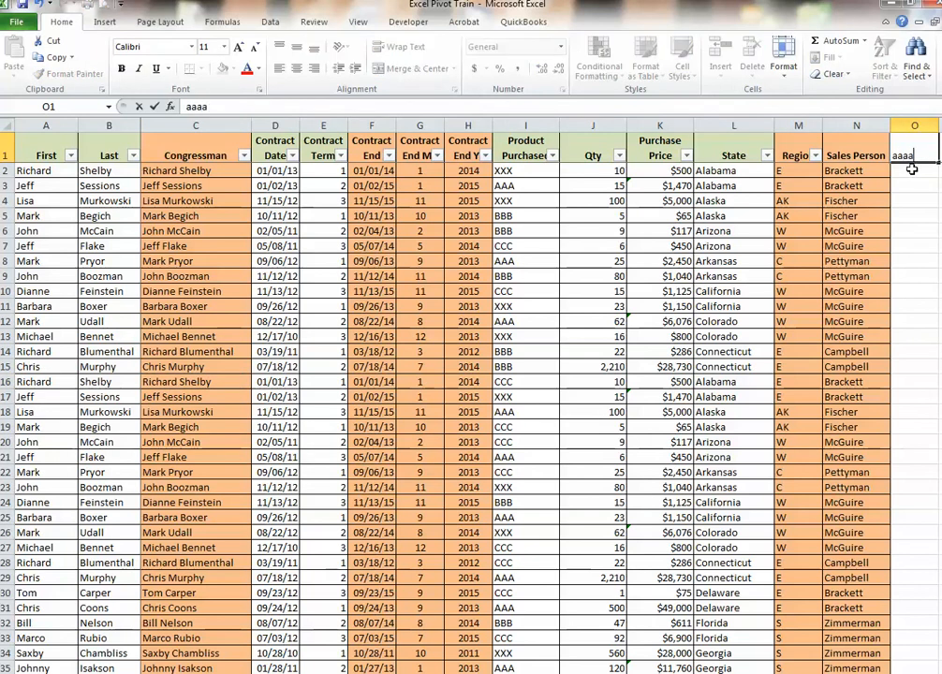
pyautogui.click(907, 182)
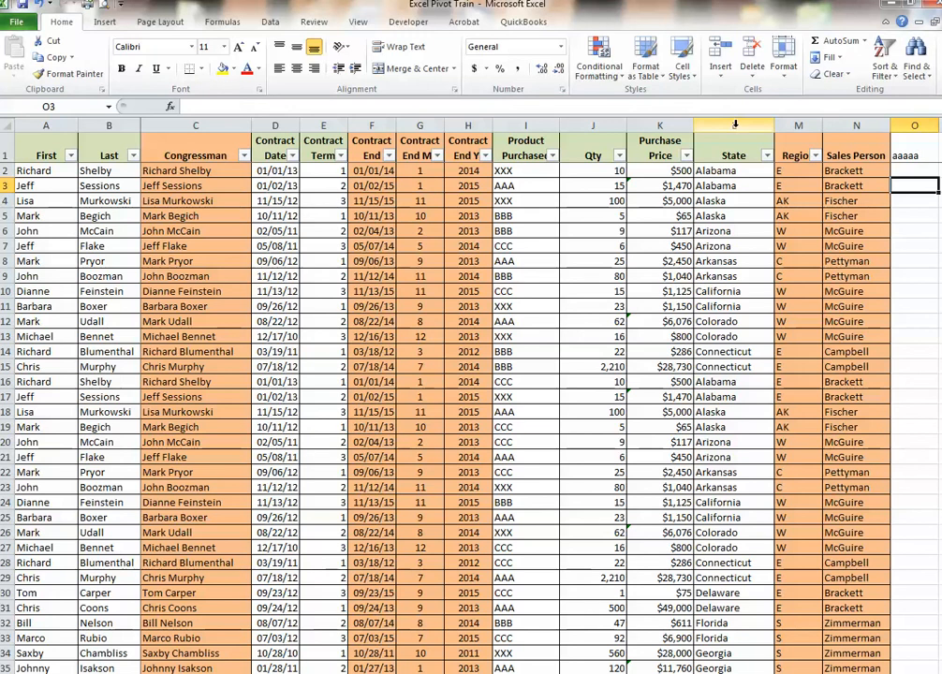
# Insert a blank column before the State column in the source data
pyautogui.click(734, 125)
pyautogui.rightClick(735, 125)
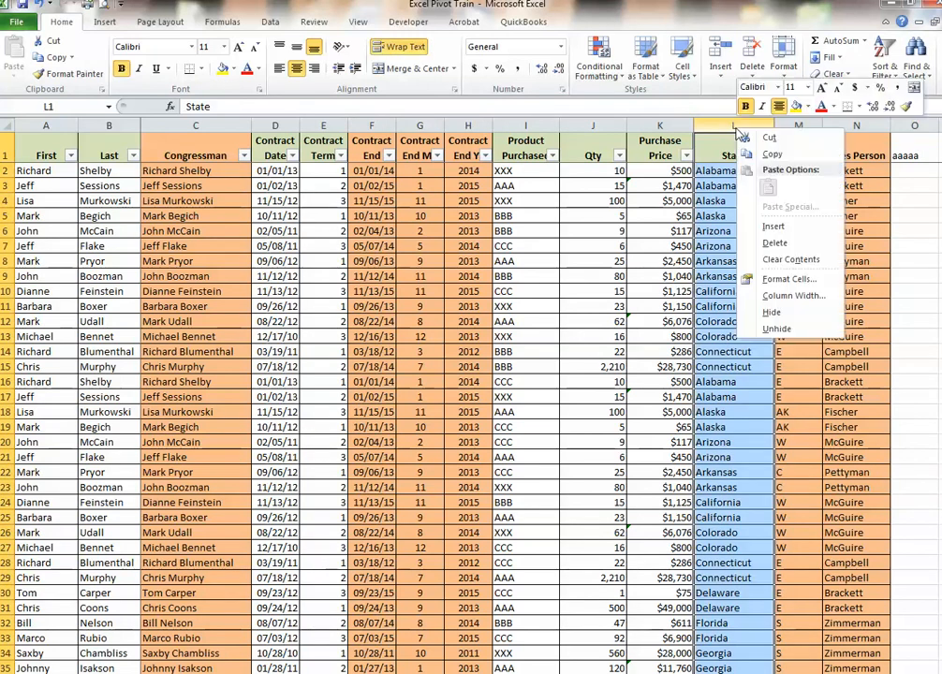
pyautogui.click(773, 226)
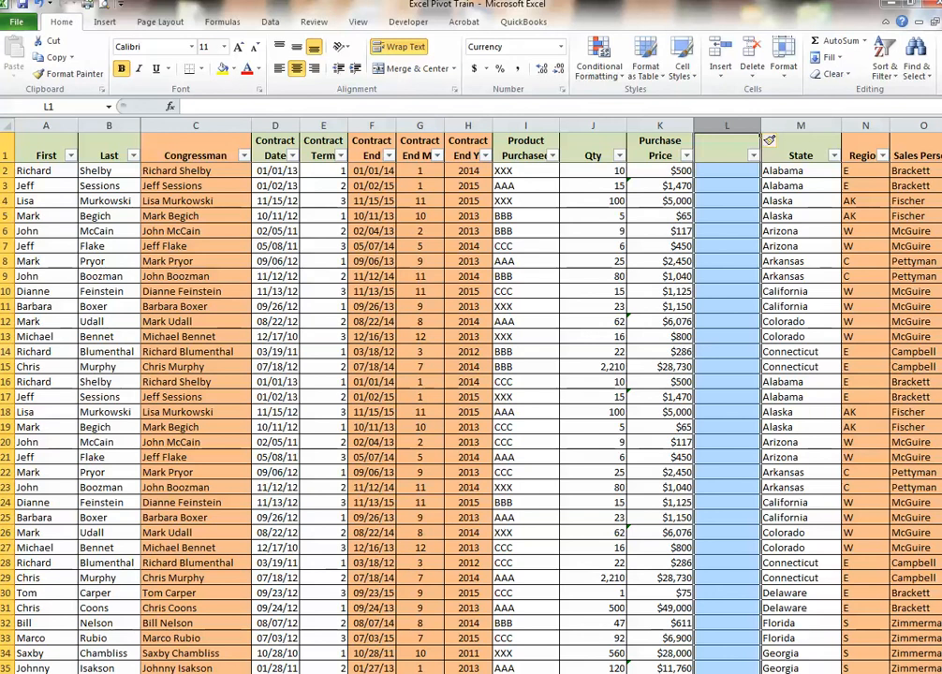
# Insert five blank rows at rows 11 to 15 of the source data
pyautogui.moveTo(6, 306); pyautogui.dragTo(6, 366)
pyautogui.rightClick(54, 355)
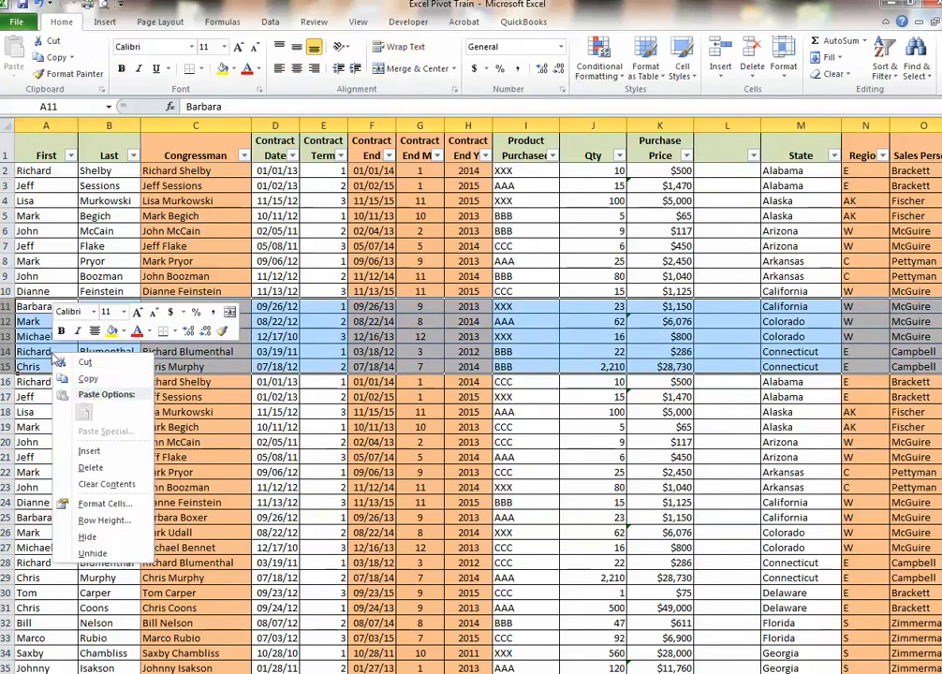
pyautogui.click(89, 451)
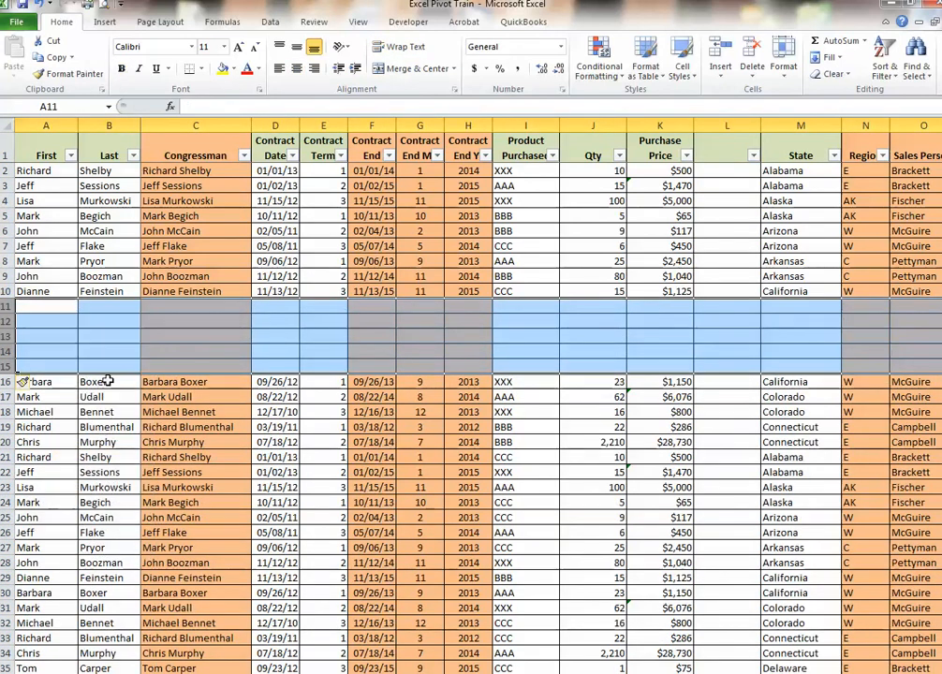
pyautogui.click(42, 333)
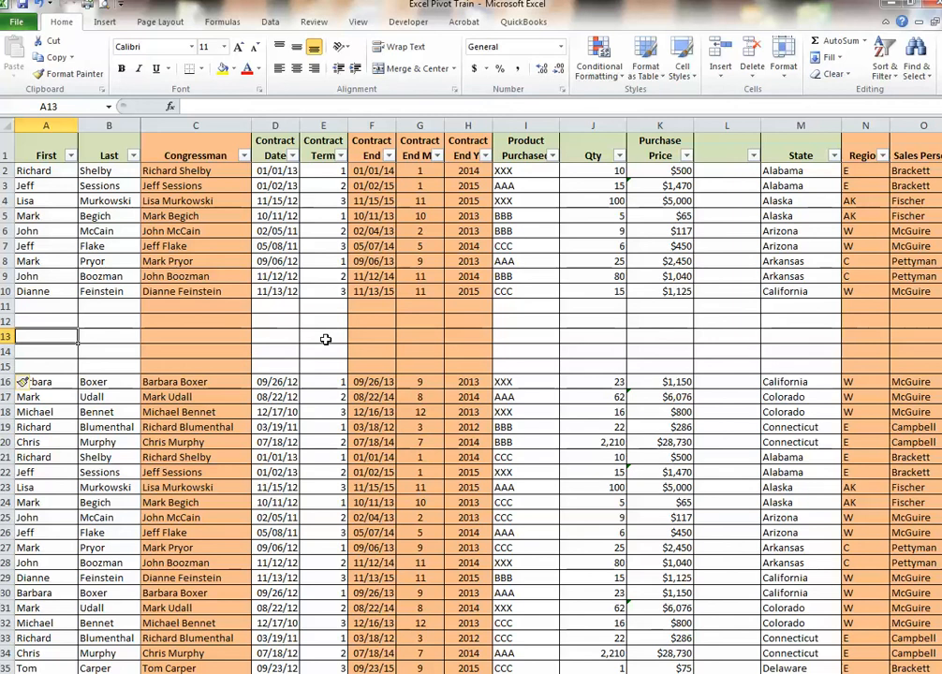
pyautogui.click(270, 350)
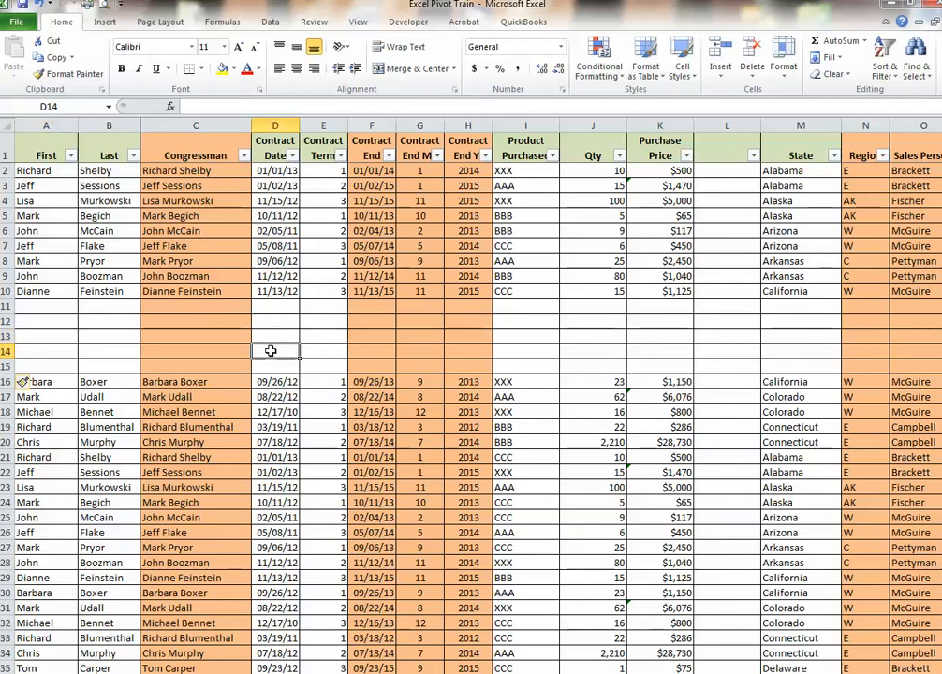